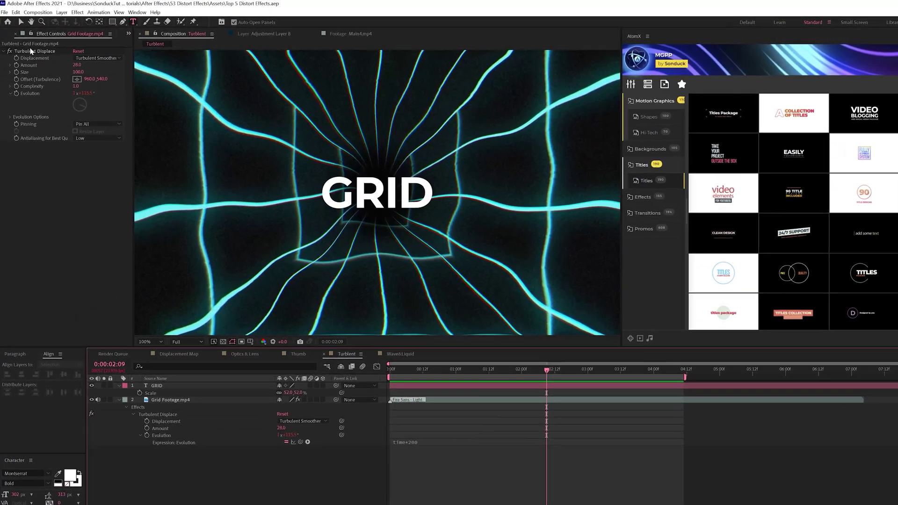
Step: Open the Effect menu to reach the Distort effects
click(66, 11)
Step: Apply Turbulent Displace to Grid Footage with Turbulent Smoother, Amount 29 and Size 175
mouse_move(136, 93)
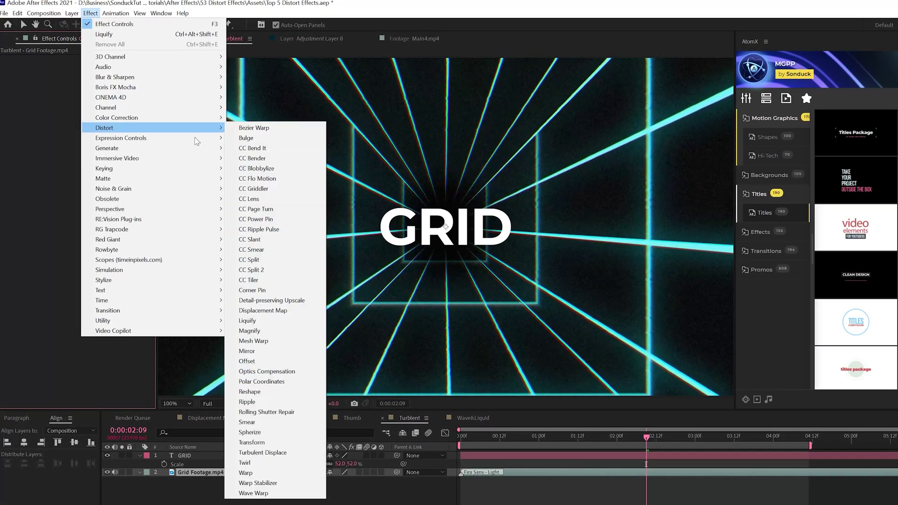
click(260, 452)
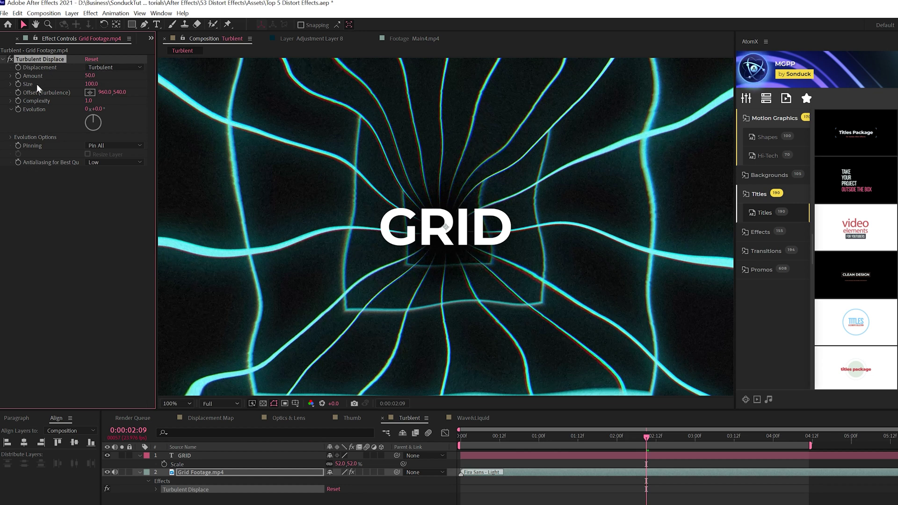
click(99, 69)
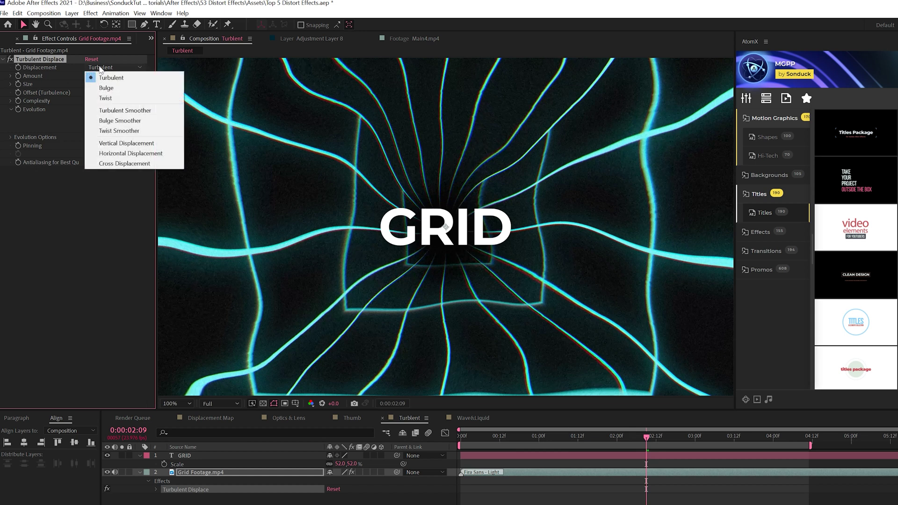
click(116, 111)
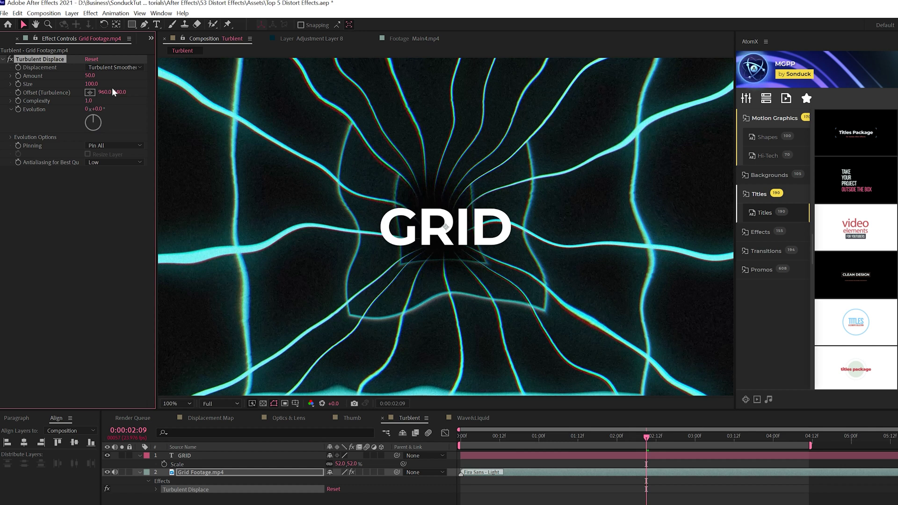
drag(90, 76, 126, 89)
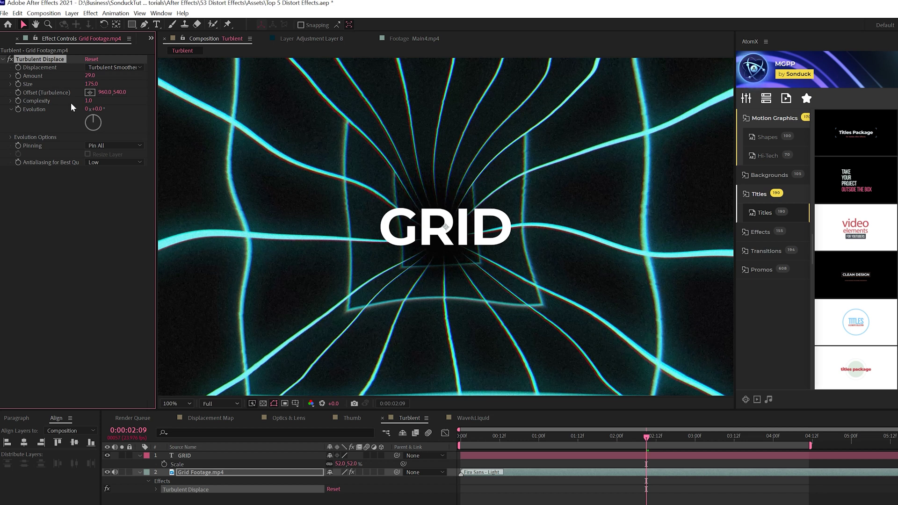
Step: Preview the warped grid and give the Evolution property a time*2 expression
drag(600, 439, 464, 439)
key(space)
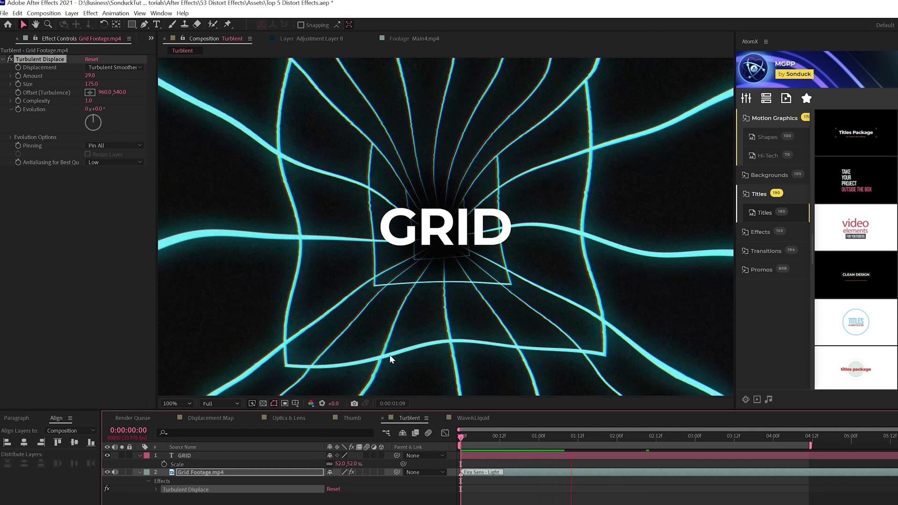
key(space)
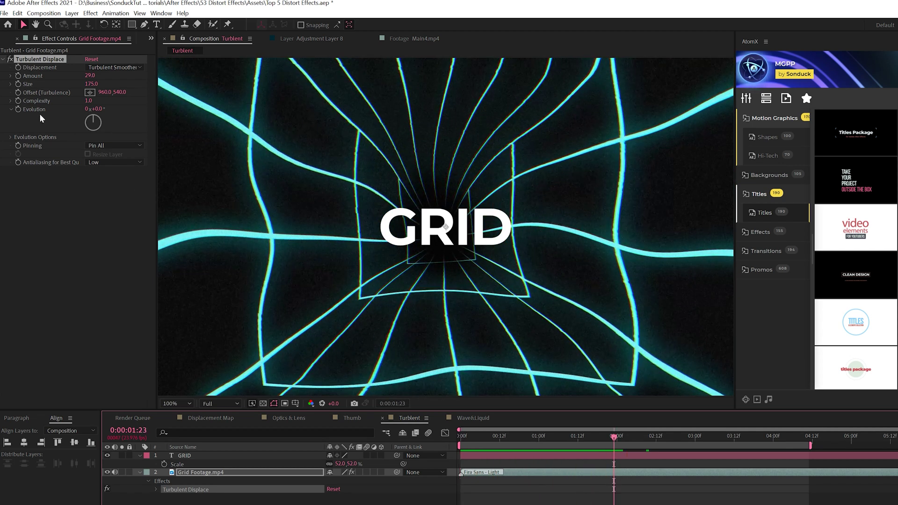
click(29, 110)
alt+click(18, 107)
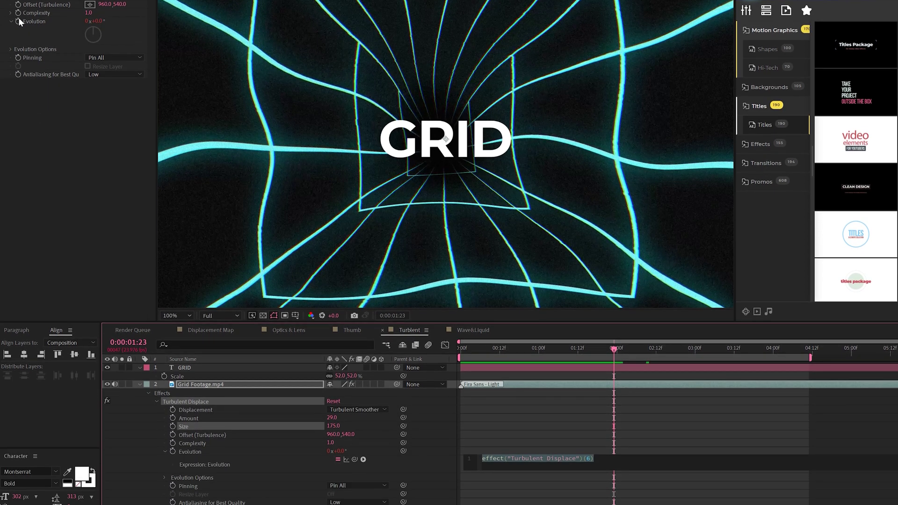
text(time*20)
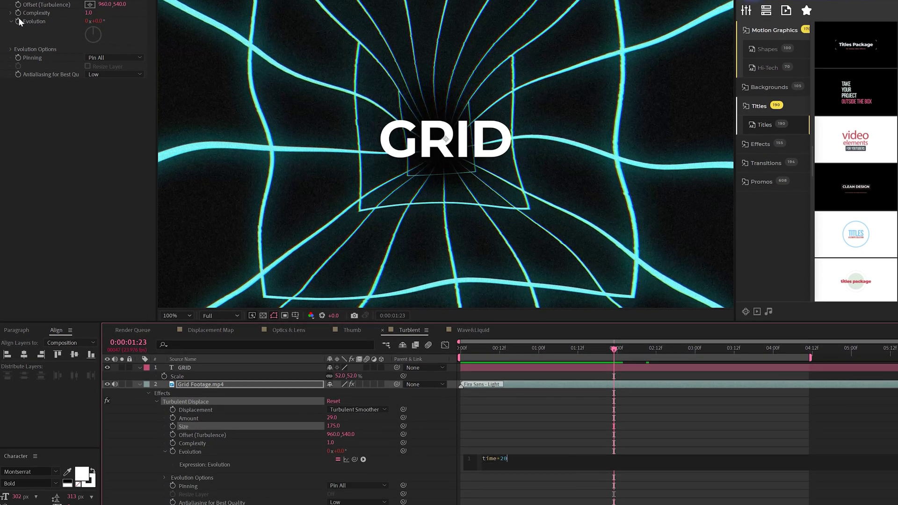
click(527, 411)
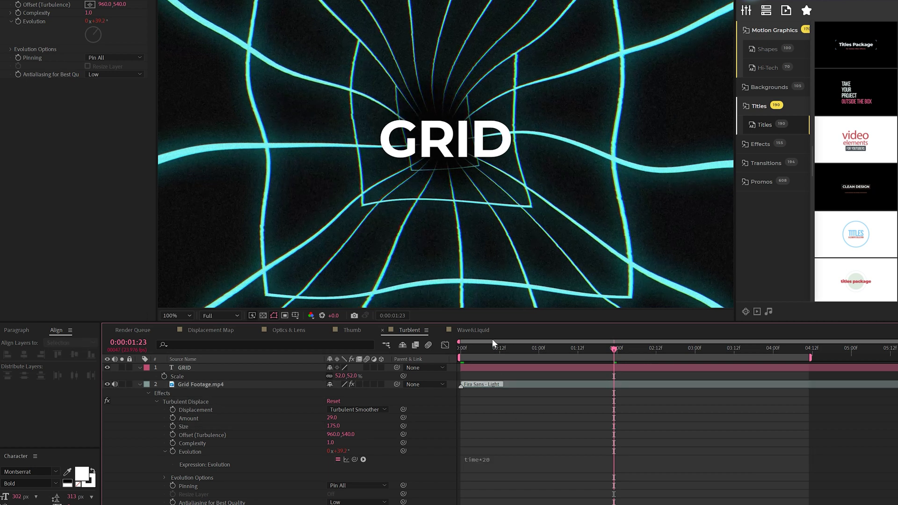
Step: Raise the Evolution expression to time*200, preview, then set the flare's displacement to Turbulent Smoother
drag(490, 348, 584, 349)
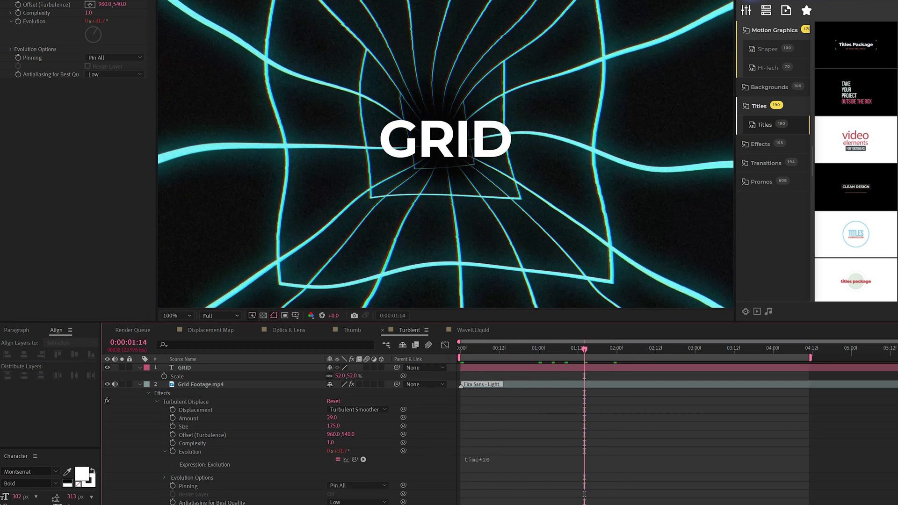
click(508, 459)
text(0)
click(532, 444)
key(space)
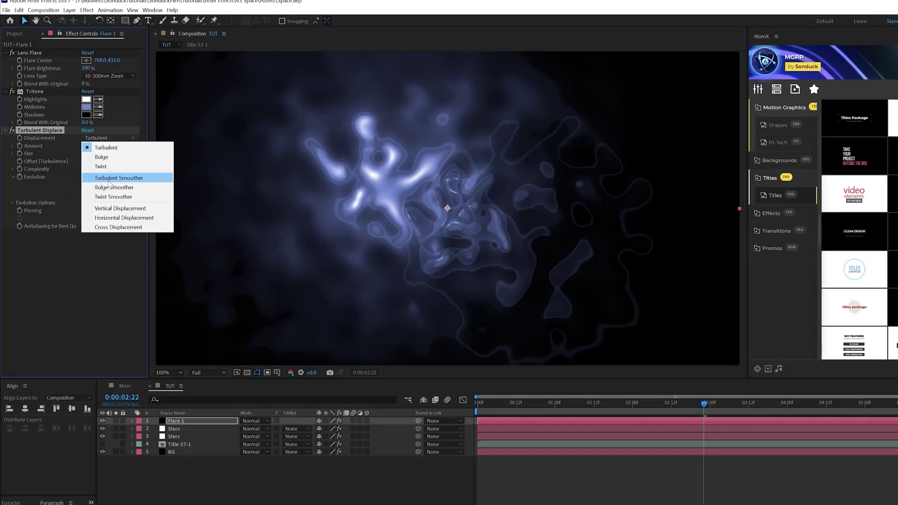
click(108, 179)
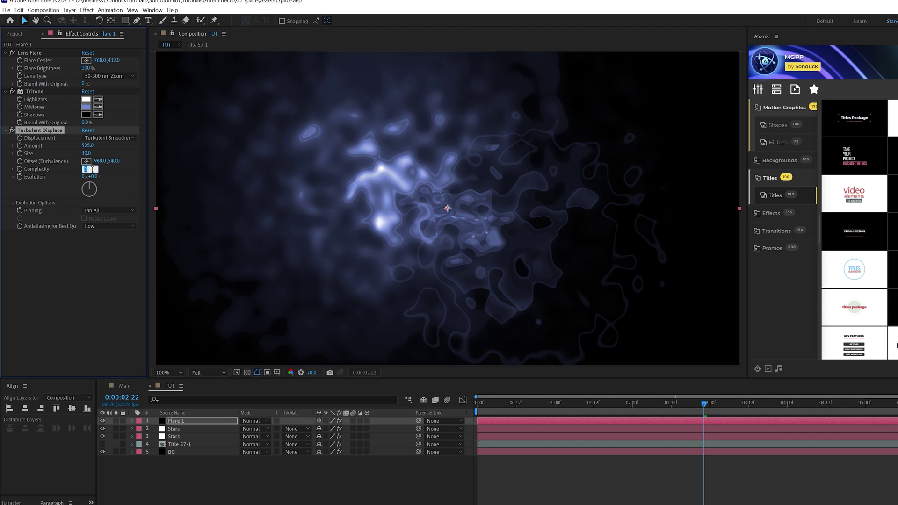
Step: Set the flare's Turbulent Displace Complexity to 10
text(10)
key(Return)
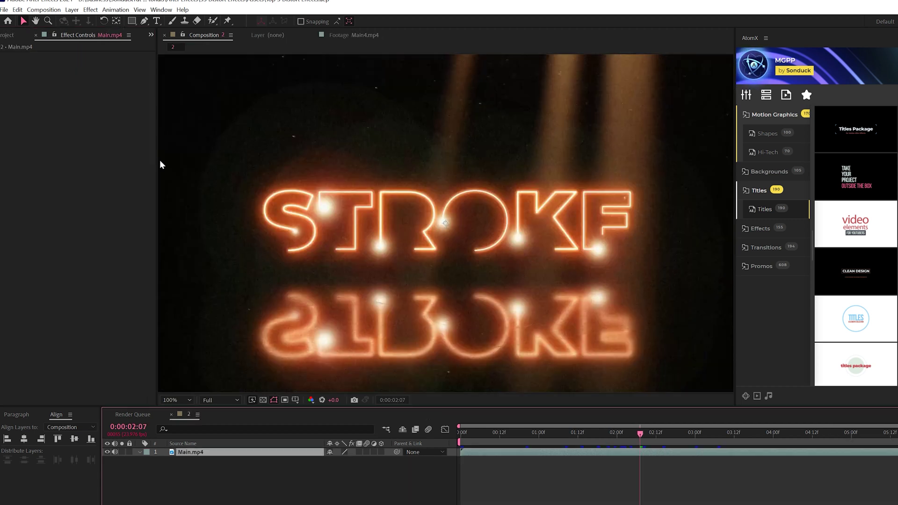
Step: Apply Wave Warp to the Main.mp4 STROKE footage and preview it
click(90, 10)
mouse_move(122, 124)
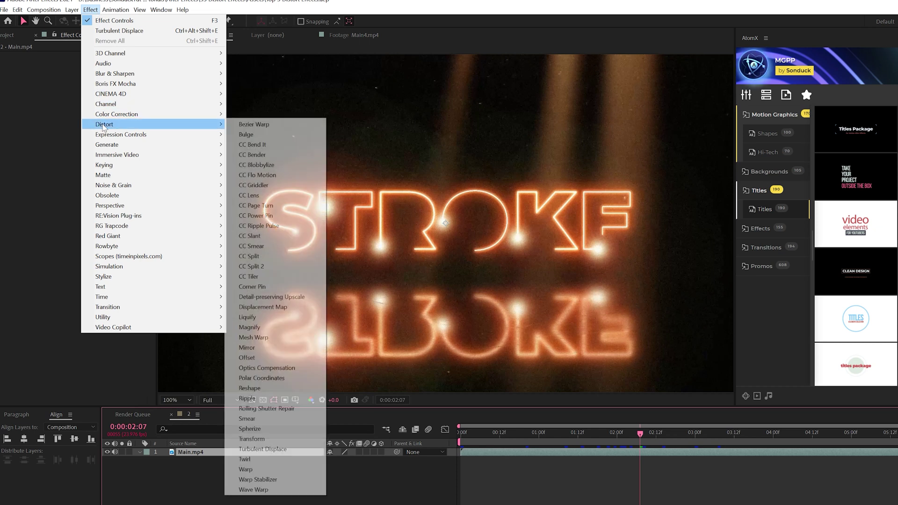
click(280, 490)
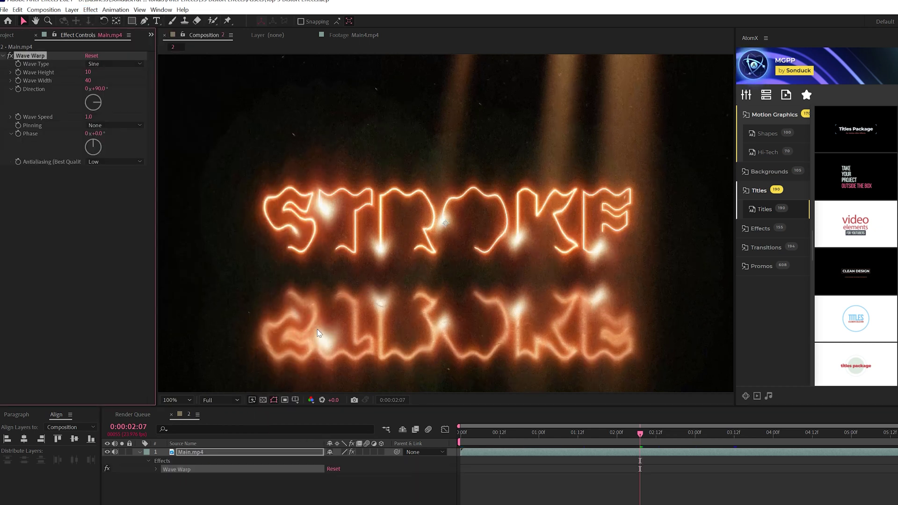
key(space)
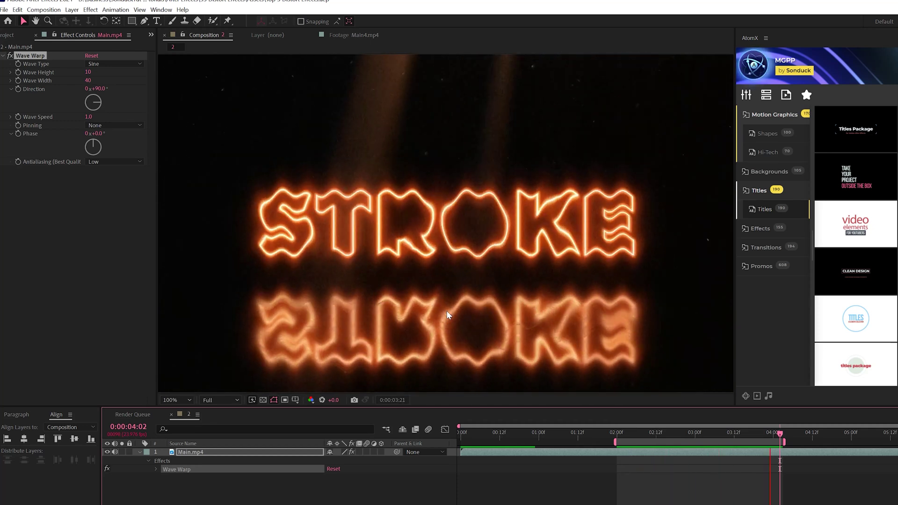
click(190, 453)
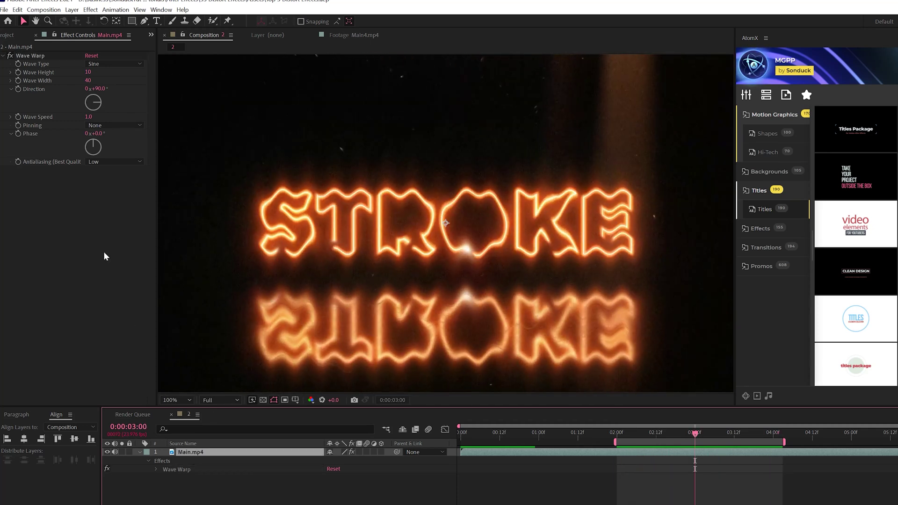
Step: Set Wave Warp to Sawtooth with Height 7, Width 31, Direction -1°, and preview
click(93, 64)
click(116, 105)
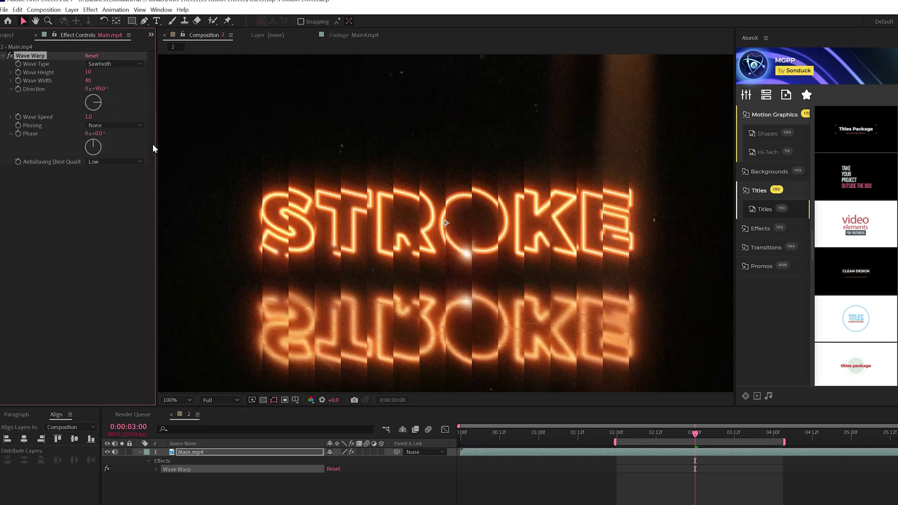
click(101, 68)
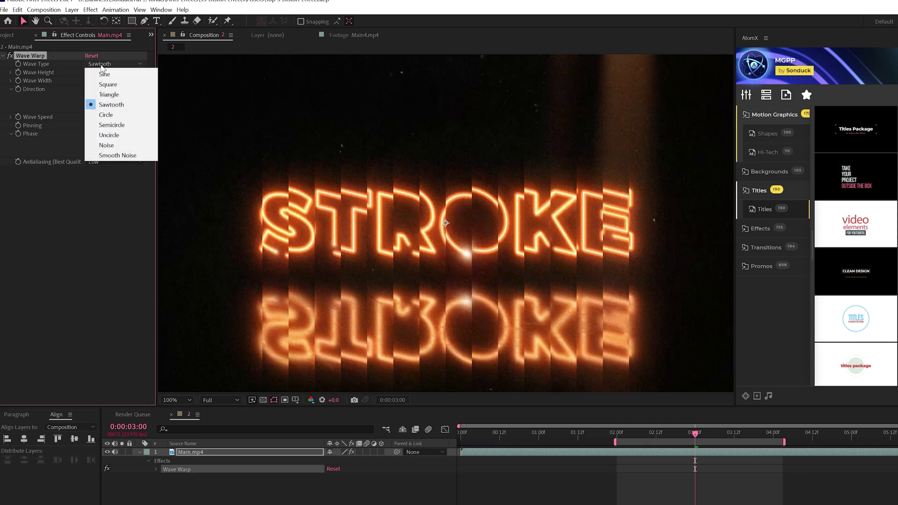
click(107, 148)
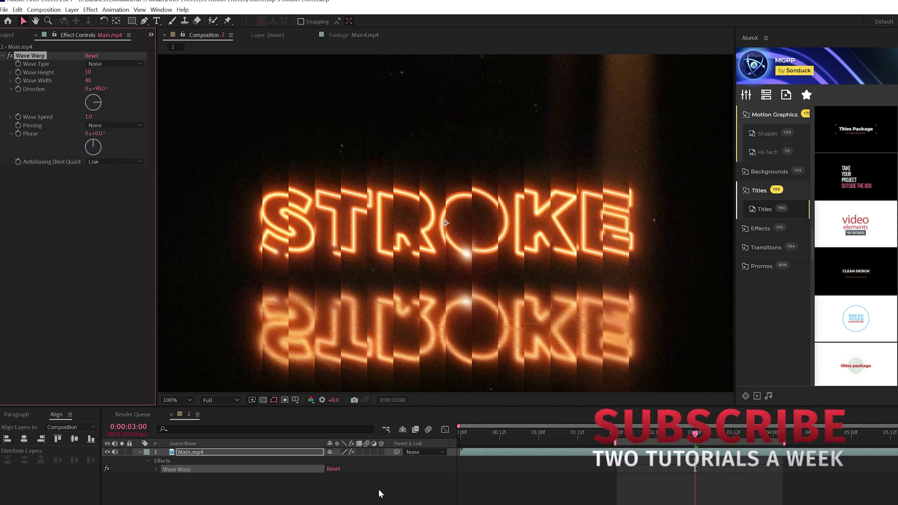
click(118, 64)
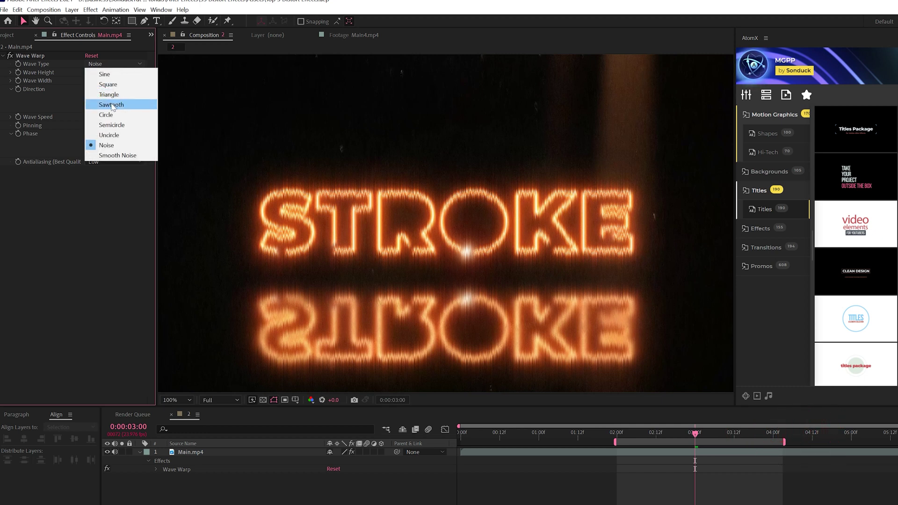
click(112, 105)
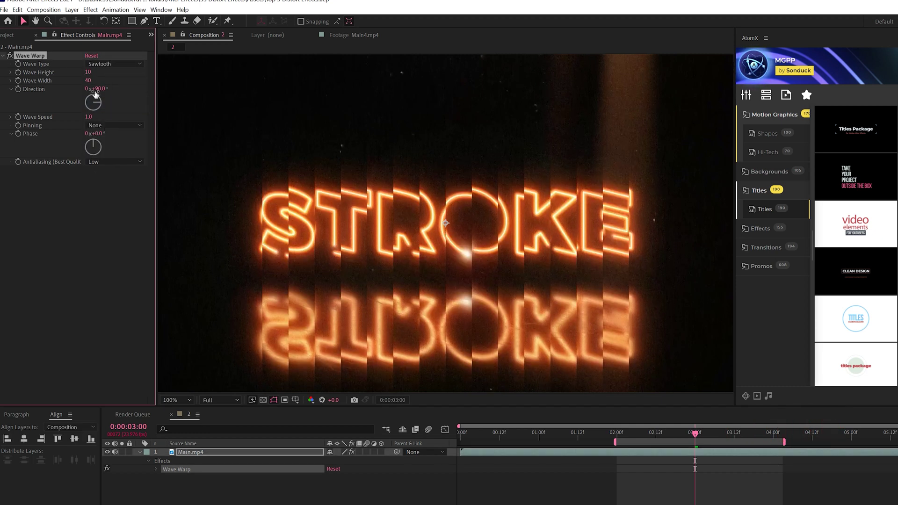
mouse_move(91, 82)
mouse_down()
mouse_move(73, 78)
mouse_move(120, 82)
mouse_move(88, 73)
mouse_move(89, 90)
mouse_move(56, 89)
mouse_move(82, 81)
mouse_up()
key(space)
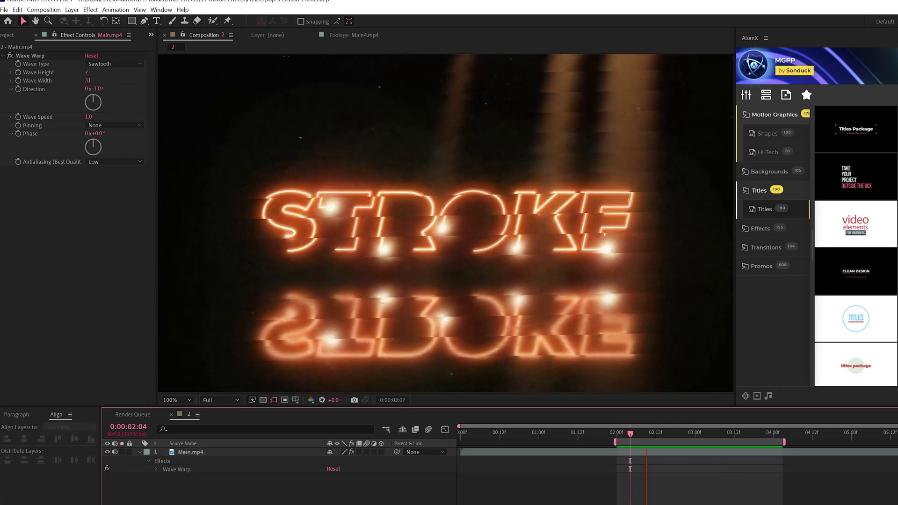
click(196, 452)
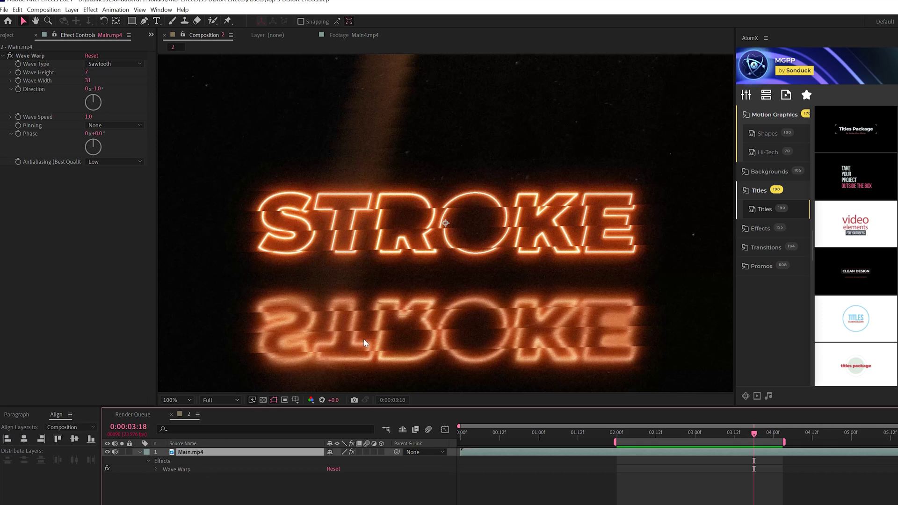
Step: Add Liquify to Main.mp4 and smear the reflected STROKE letters
click(91, 9)
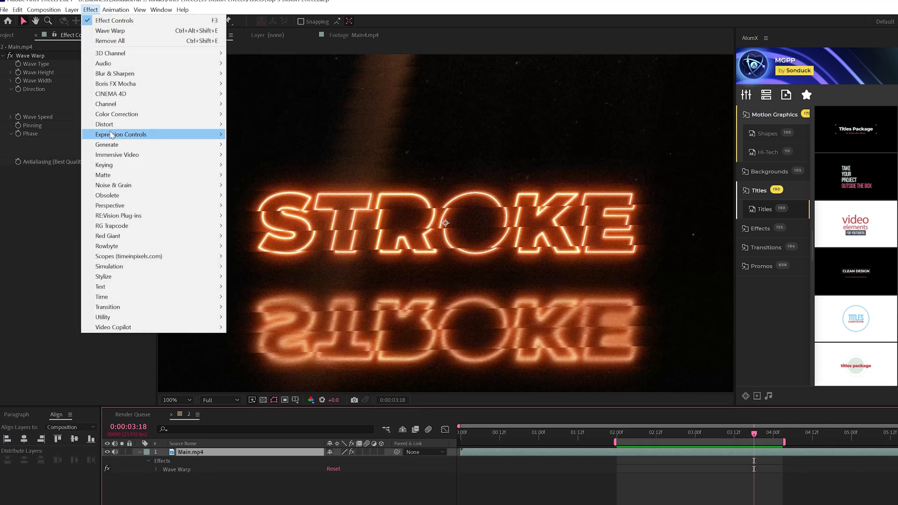
mouse_move(206, 124)
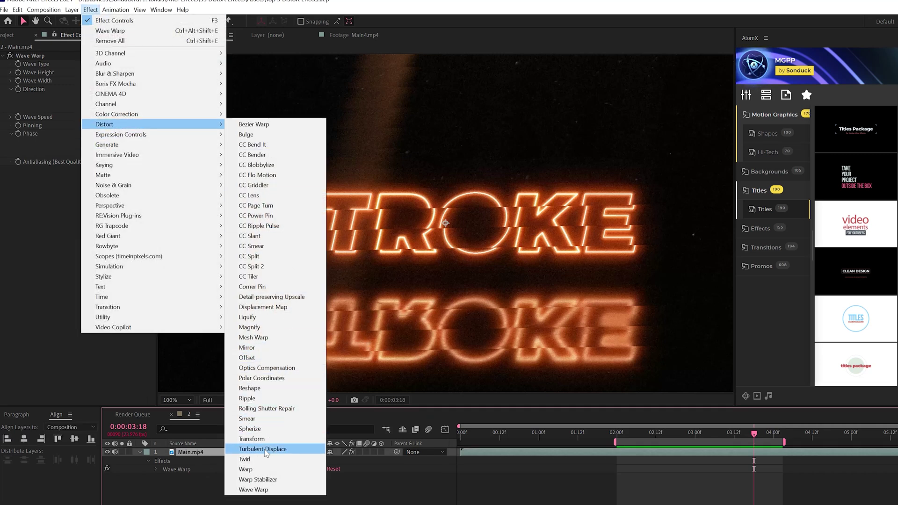
click(248, 317)
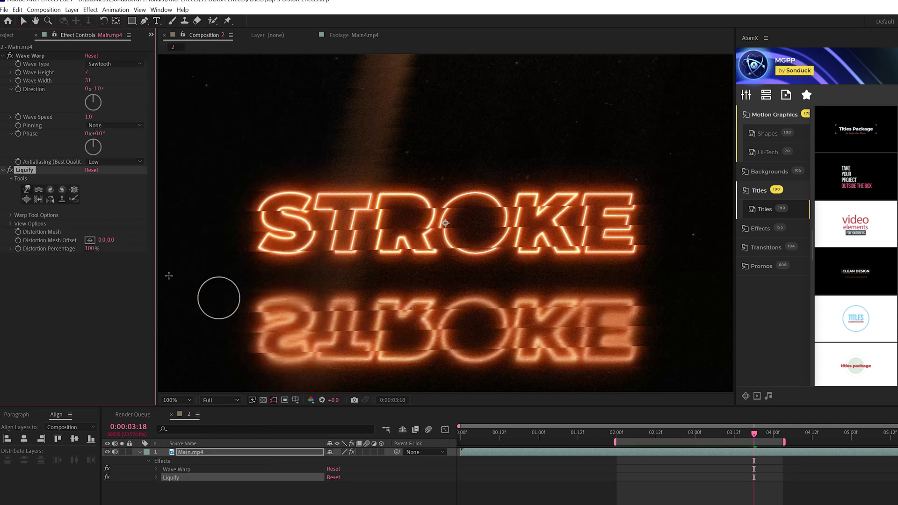
drag(273, 312, 231, 341)
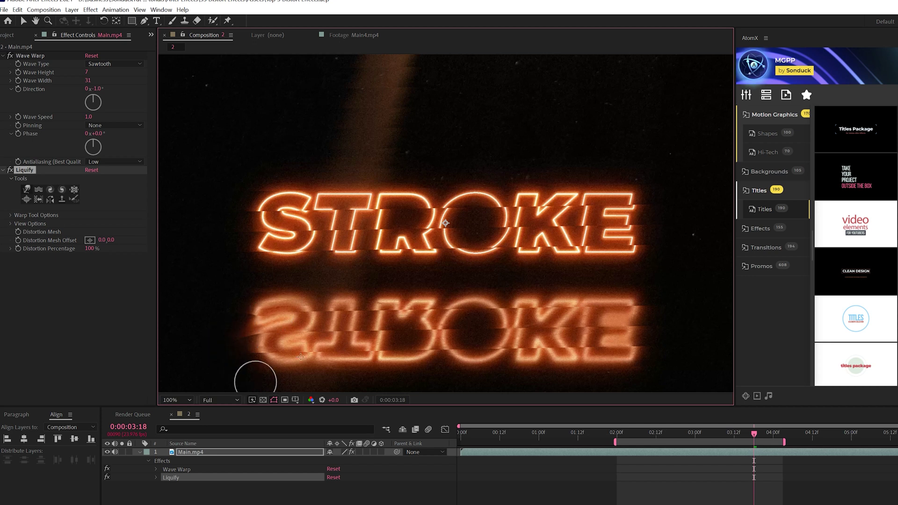
drag(255, 382, 675, 326)
drag(659, 294, 668, 273)
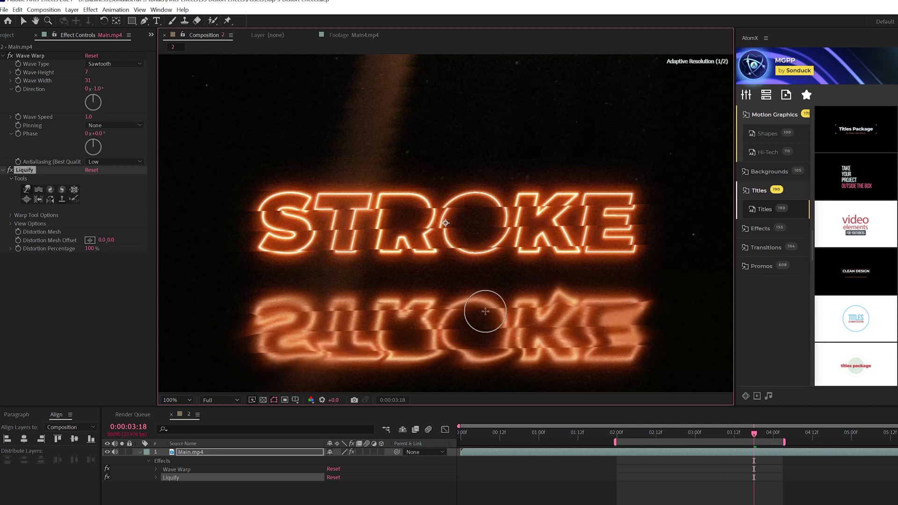
drag(400, 301, 388, 281)
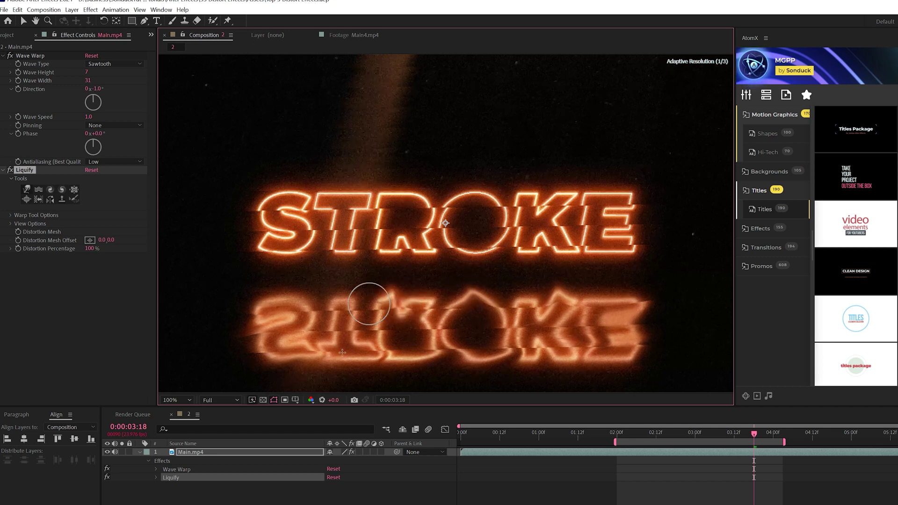
mouse_move(319, 380)
mouse_down()
mouse_move(435, 353)
mouse_move(380, 366)
mouse_move(360, 354)
mouse_move(320, 364)
mouse_up()
Step: Set the Liquify brush to size 121 and pressure 55 and smear the left reflection further
click(11, 215)
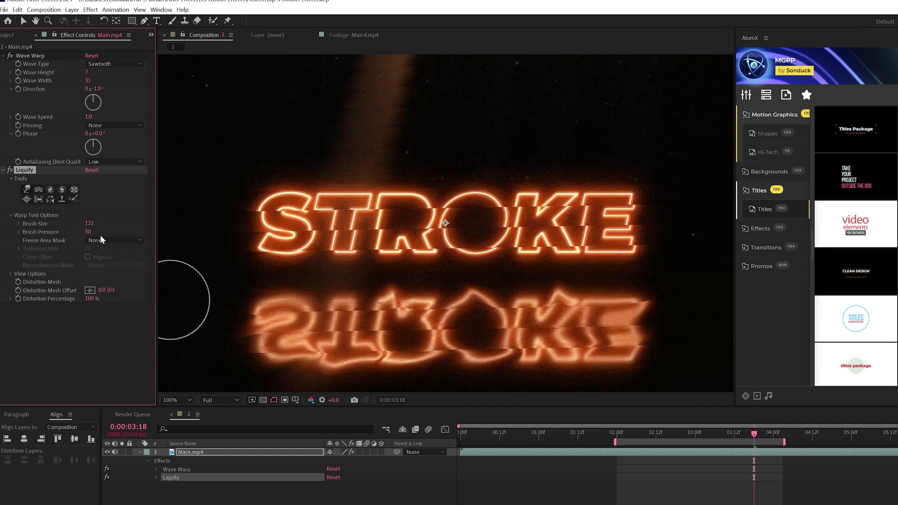
drag(170, 300, 338, 334)
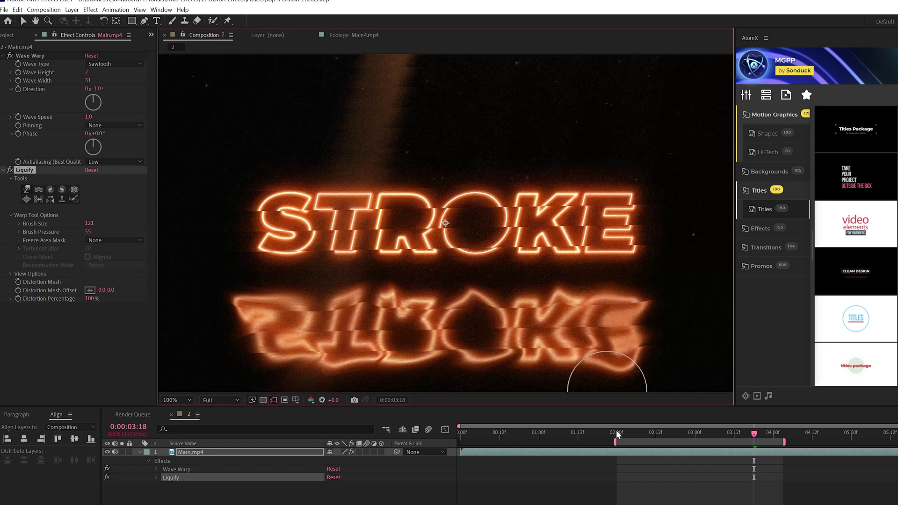
click(456, 434)
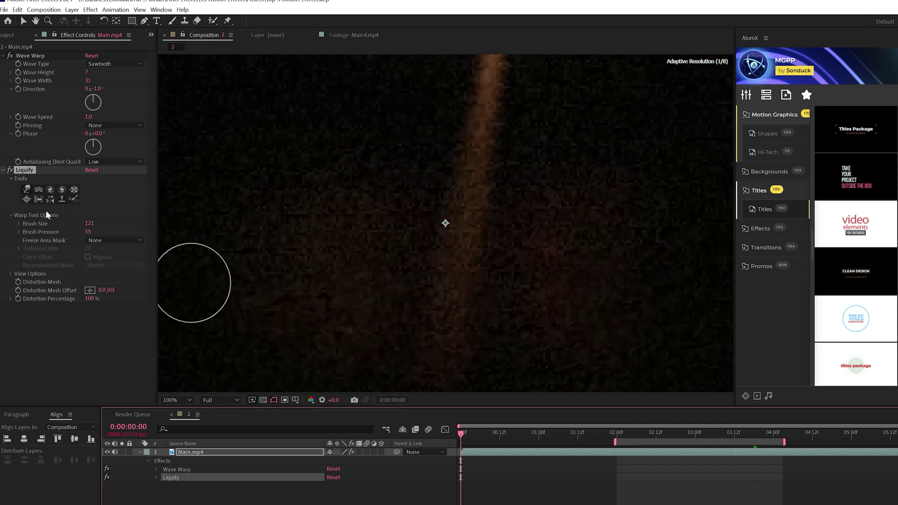
Step: Keyframe the Liquify Distortion Mesh and repaint the reflection's warp at 4:10 to animate it
click(17, 282)
click(808, 435)
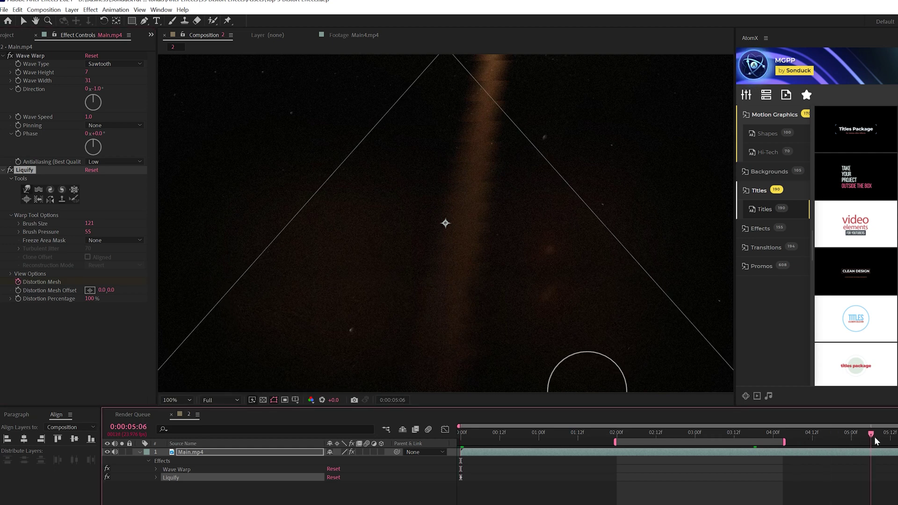
mouse_move(603, 279)
mouse_down()
mouse_move(553, 302)
mouse_move(511, 301)
mouse_up()
mouse_move(402, 350)
mouse_down()
mouse_move(361, 336)
mouse_move(332, 315)
mouse_move(336, 307)
mouse_move(346, 331)
mouse_move(280, 309)
mouse_move(293, 347)
mouse_up()
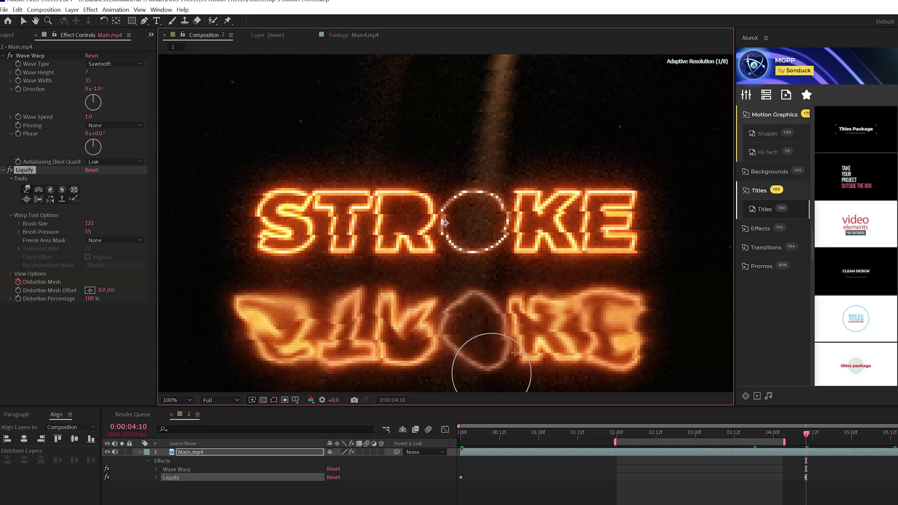
drag(555, 367, 642, 357)
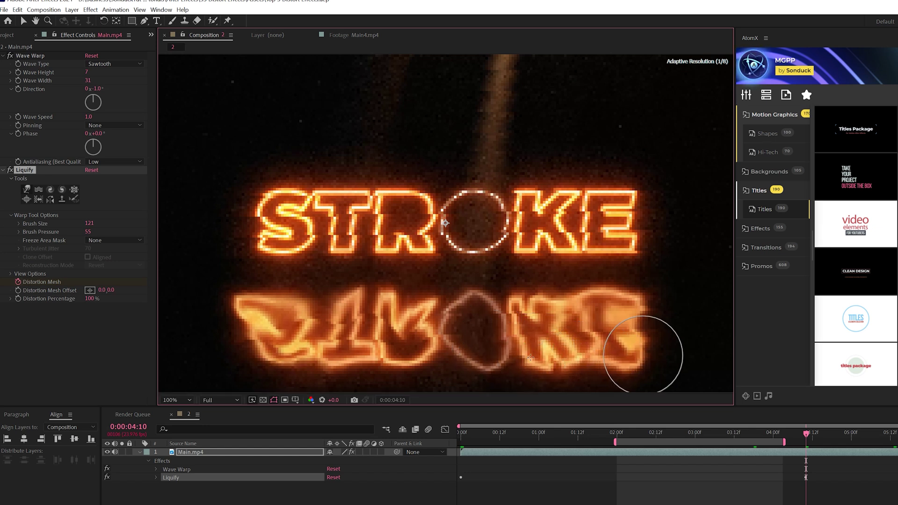
drag(412, 362, 392, 377)
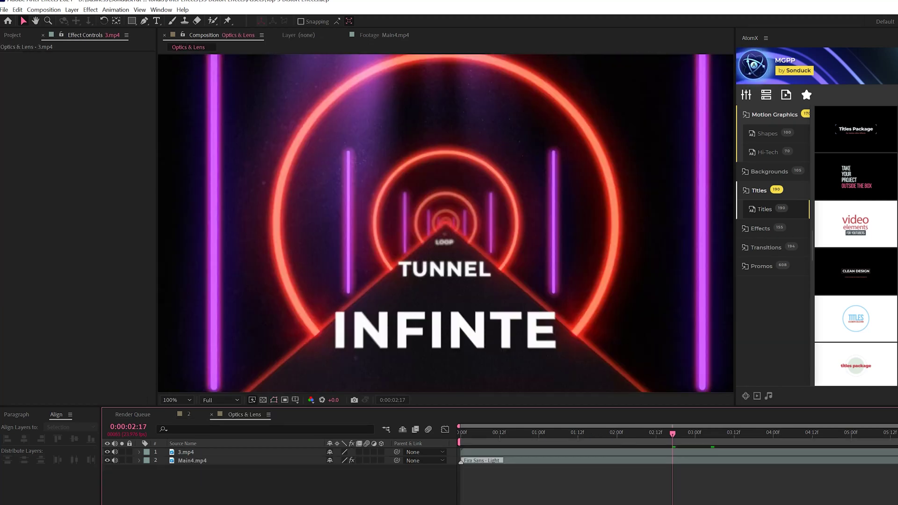
Step: Apply CC Lens to 3.mp4 at Size 97 and preview the bulging tunnel
click(187, 451)
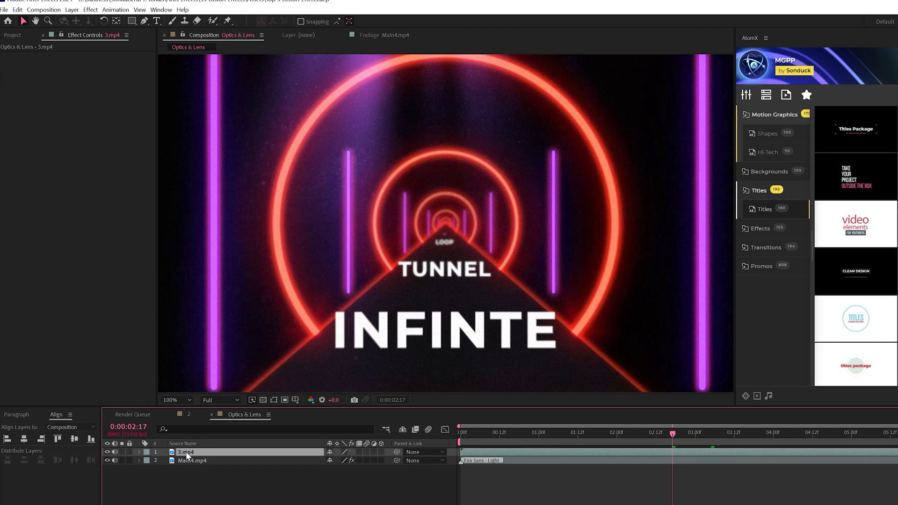
click(87, 11)
mouse_move(123, 124)
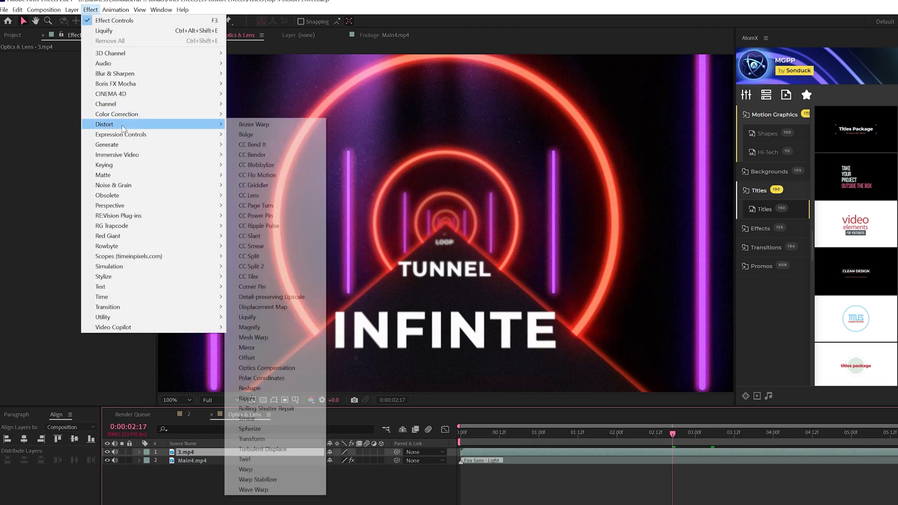
click(263, 198)
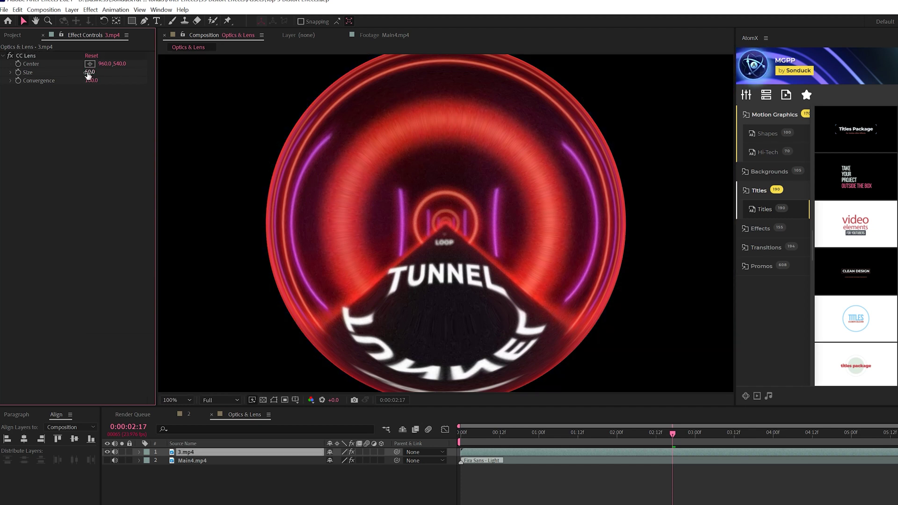
drag(88, 75, 108, 69)
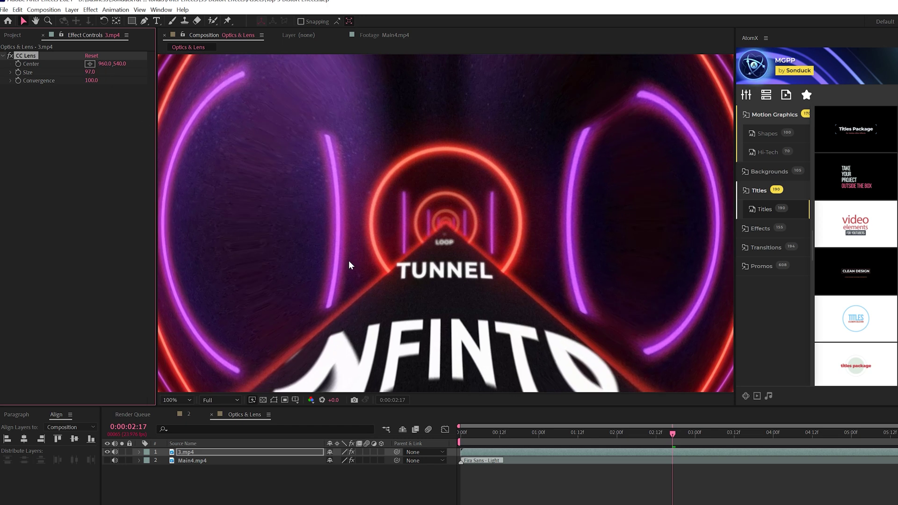
key(space)
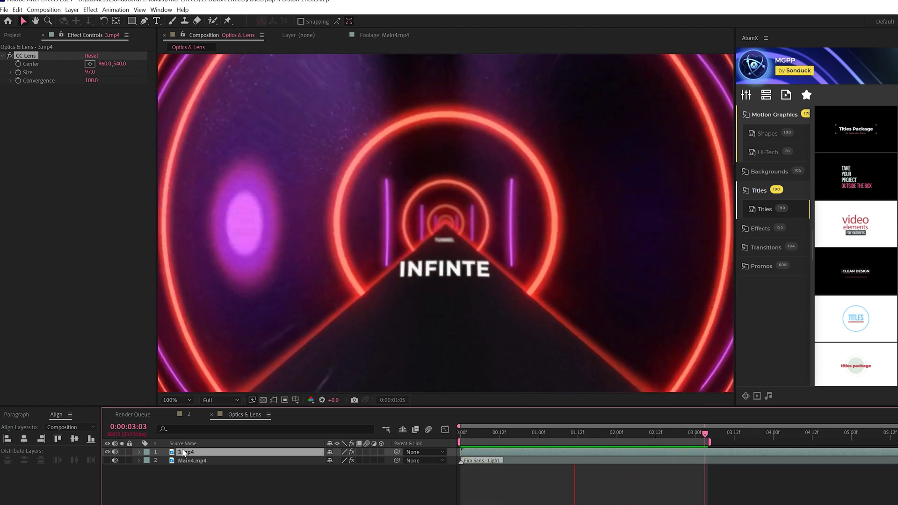
click(183, 453)
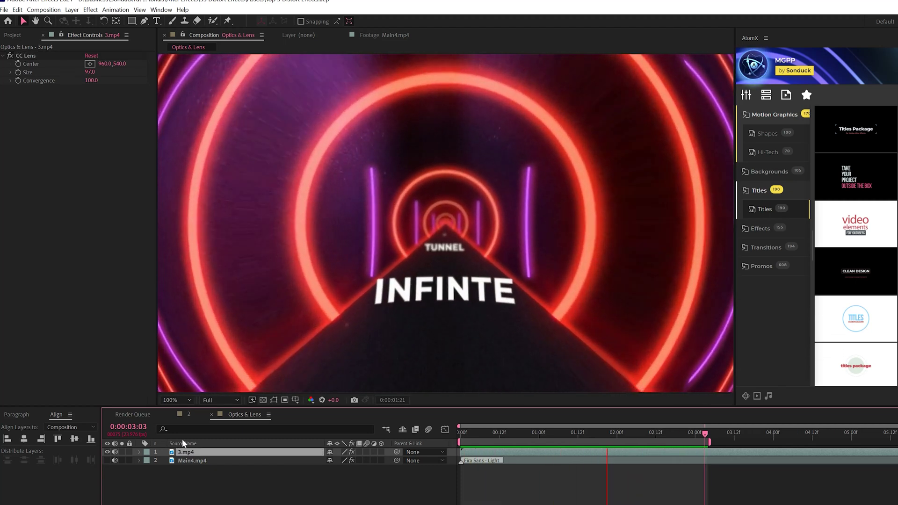
click(90, 10)
Step: Add Optics Compensation to 3.mp4 with Reverse Lens Distortion and Field Of View 130.2, then preview
mouse_move(141, 124)
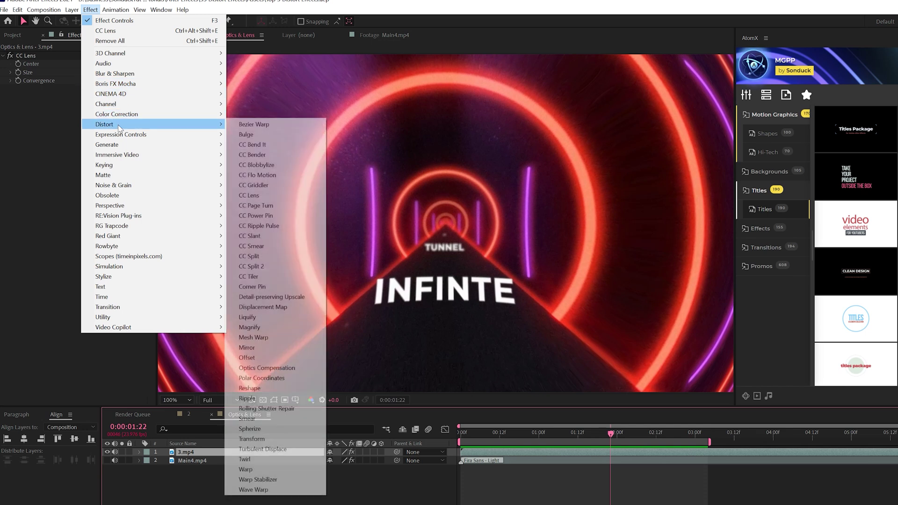
click(267, 368)
drag(92, 97, 855, 153)
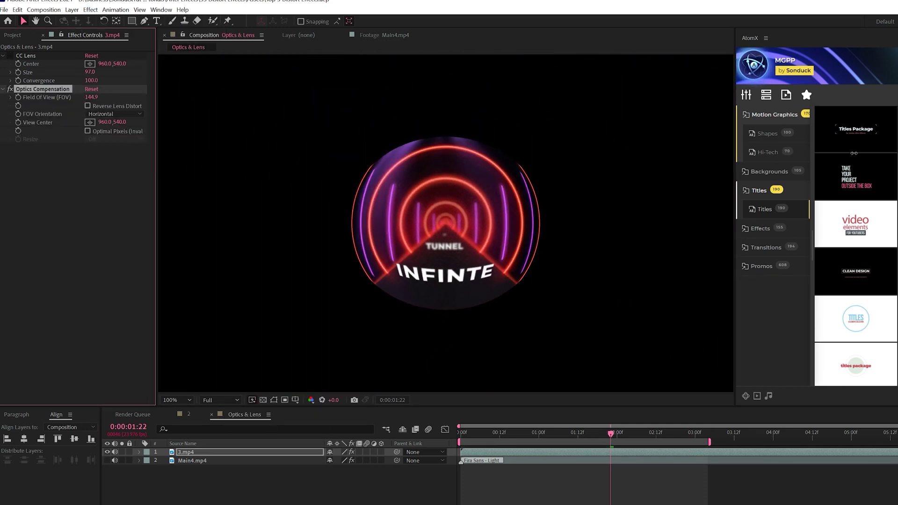
click(87, 106)
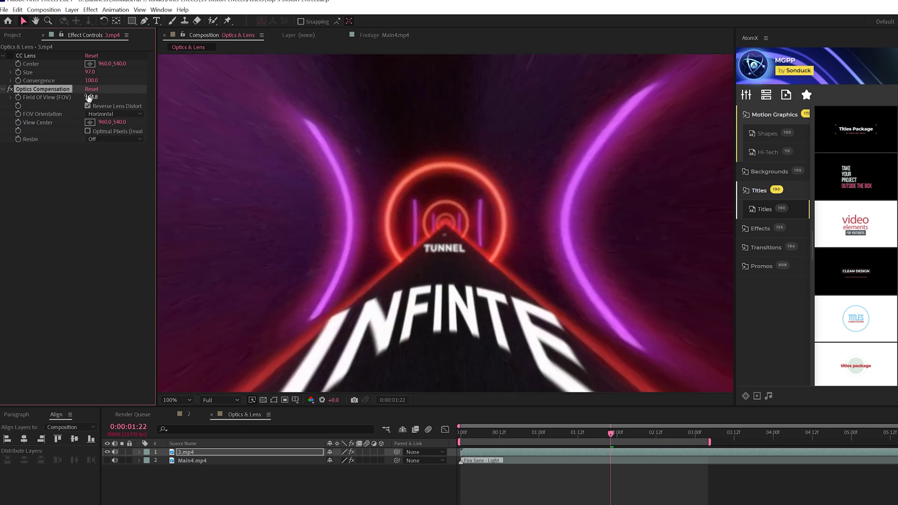
drag(45, 96, 22, 96)
drag(545, 431, 467, 428)
key(space)
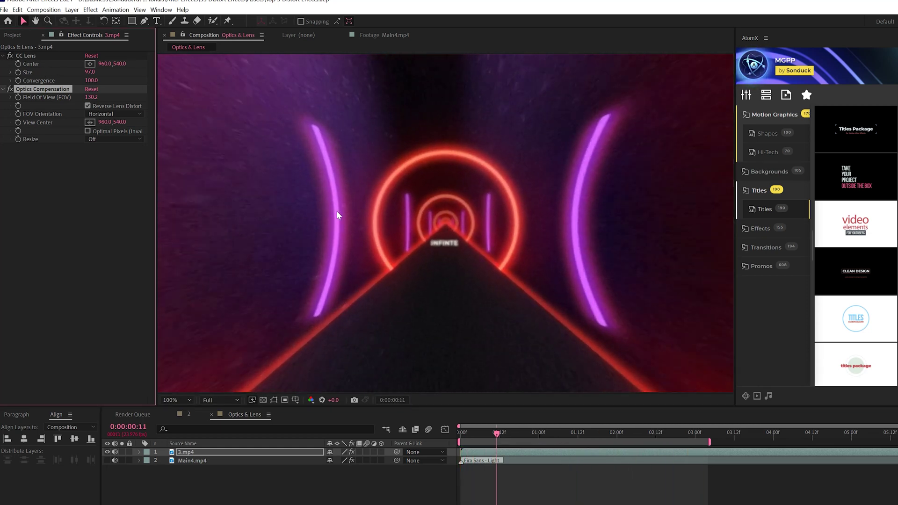
click(548, 436)
click(594, 436)
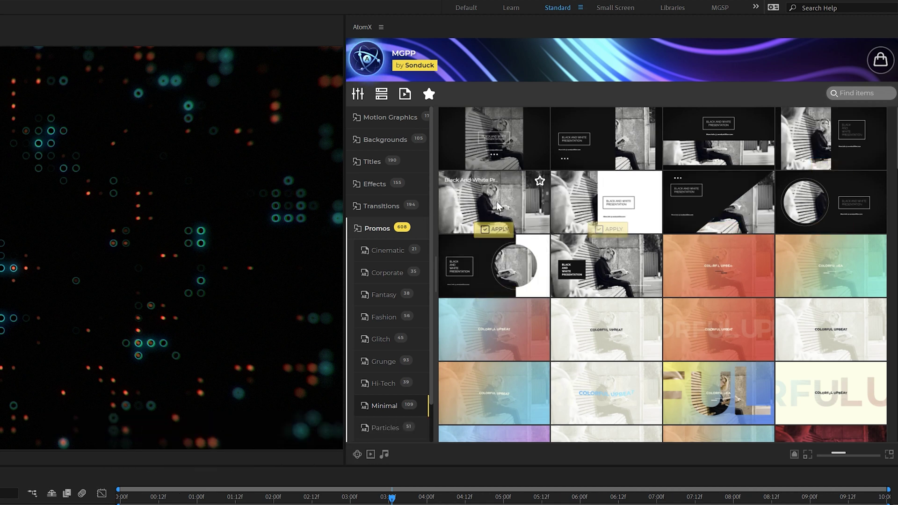
Step: Show AtomX's Titles templates and scroll down to Title 61
click(387, 171)
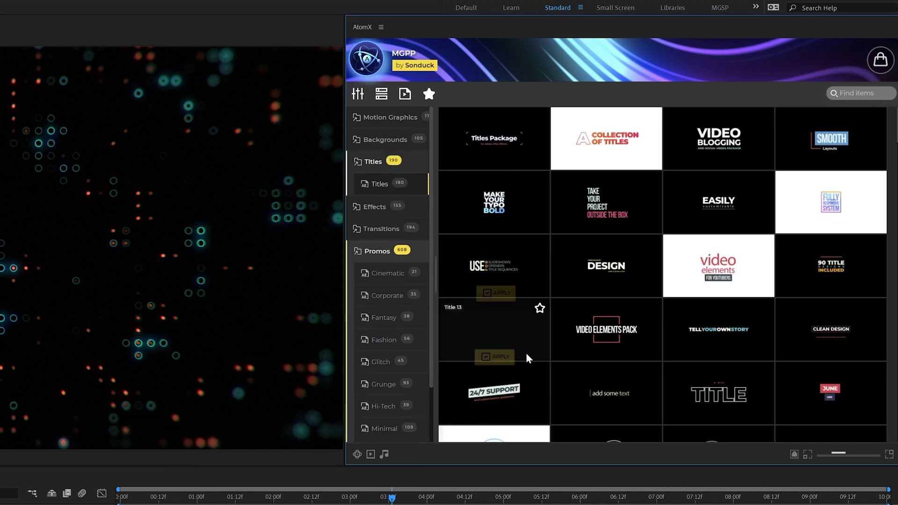
scroll(717, 202, down, 3)
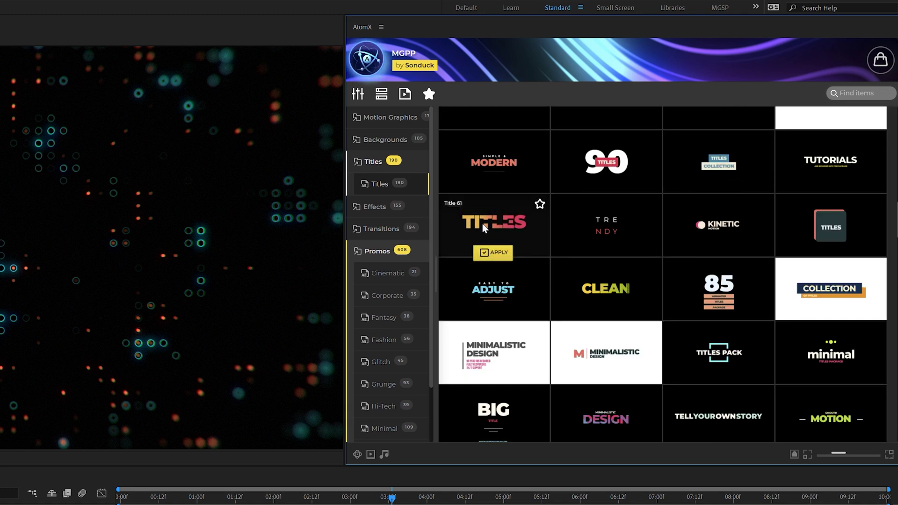
Step: Apply the AtomX Title 61 template, recolour its text from pink to cyan, and browse Hi-Tech backgrounds
click(490, 252)
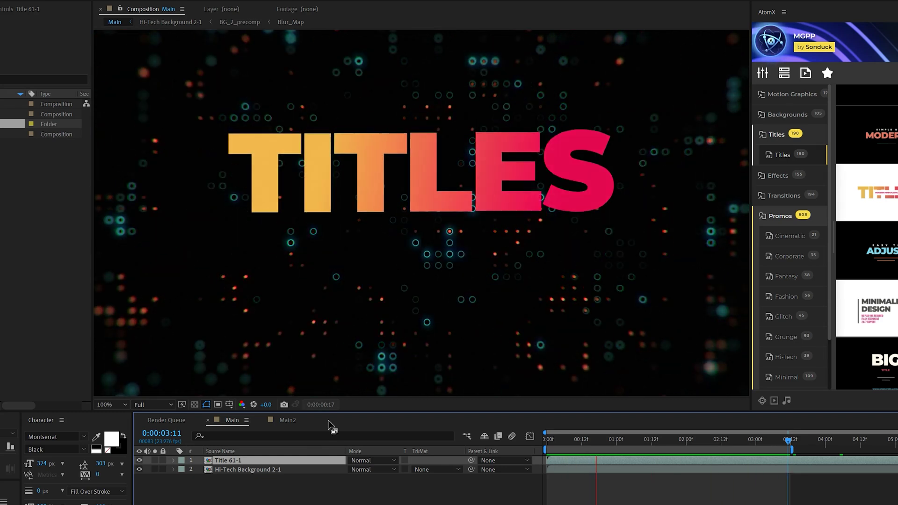
double_click(225, 461)
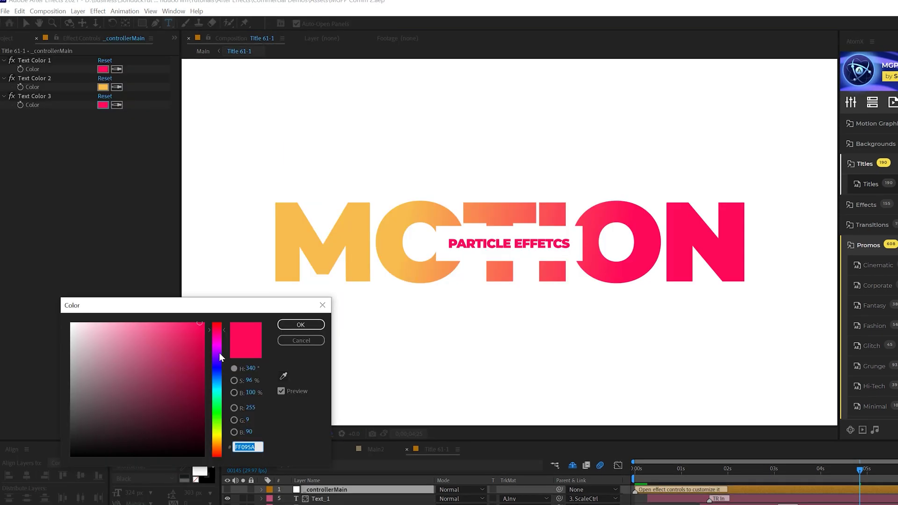
drag(219, 353, 220, 371)
click(301, 324)
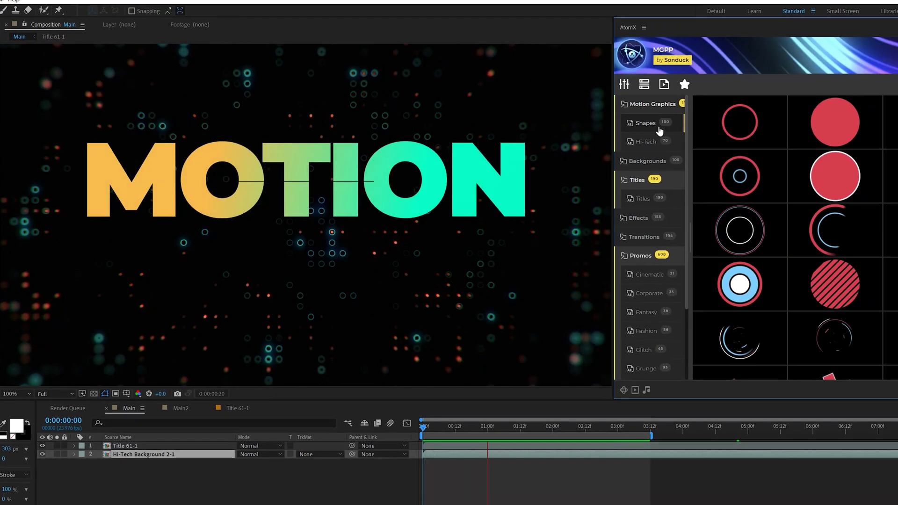
click(647, 141)
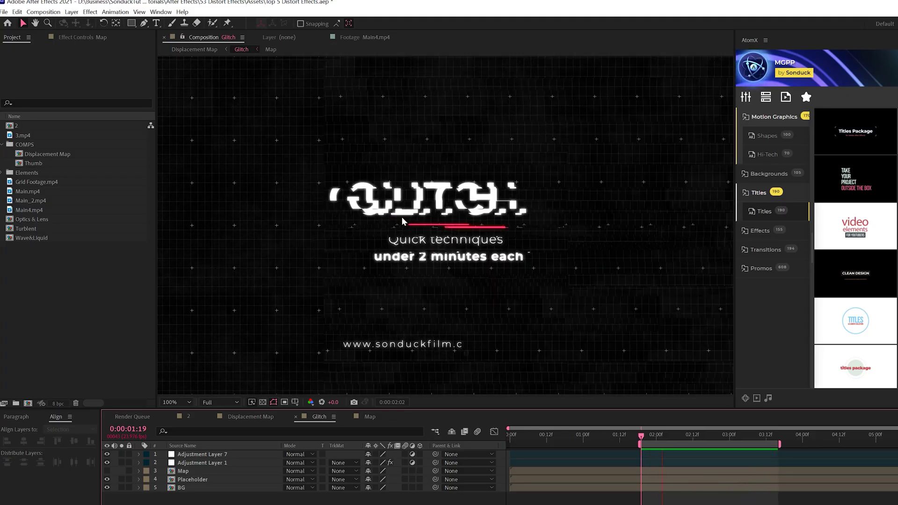
Step: Add a new adjustment layer with a Displacement Map effect at max displacement 5, then deselect all layers
drag(655, 437, 675, 435)
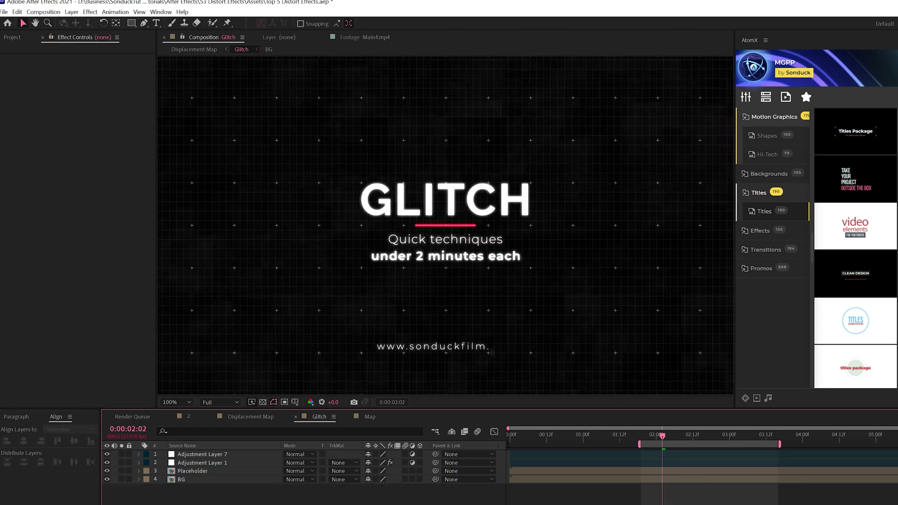
key(ctrl+alt+y)
click(90, 12)
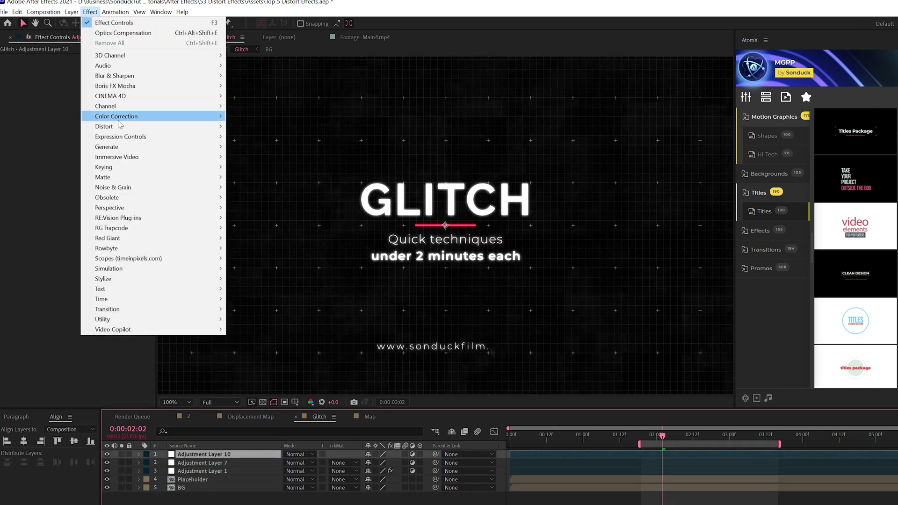
mouse_move(122, 130)
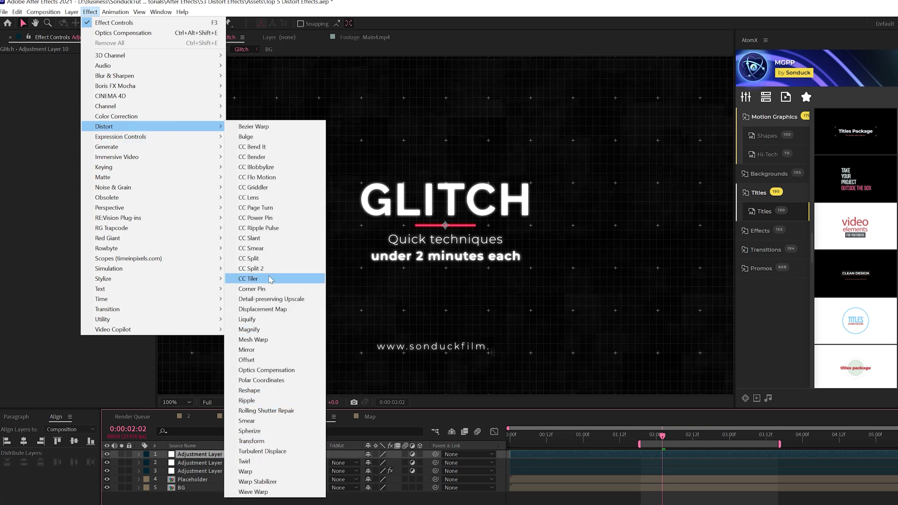
click(250, 311)
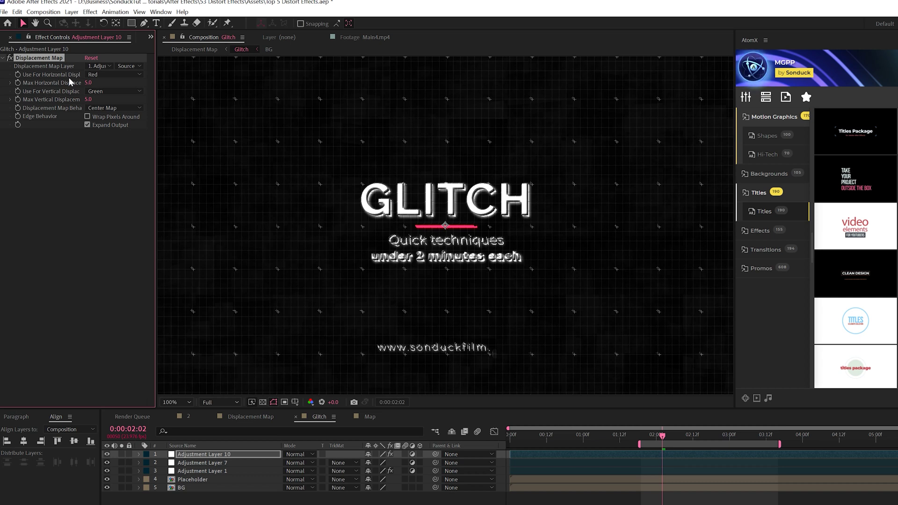
key(ctrl+shift+a)
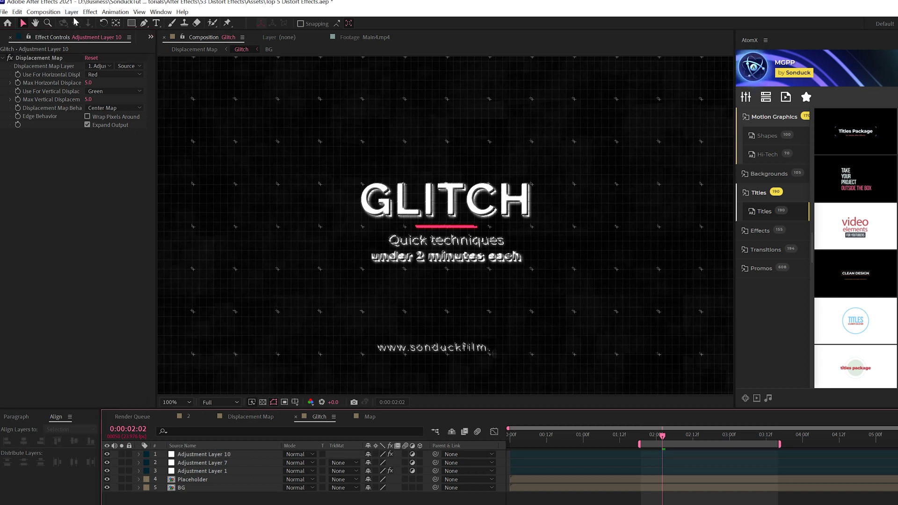
click(71, 12)
Step: Create a new black solid and apply Fractal Noise to it
mouse_move(178, 22)
click(268, 32)
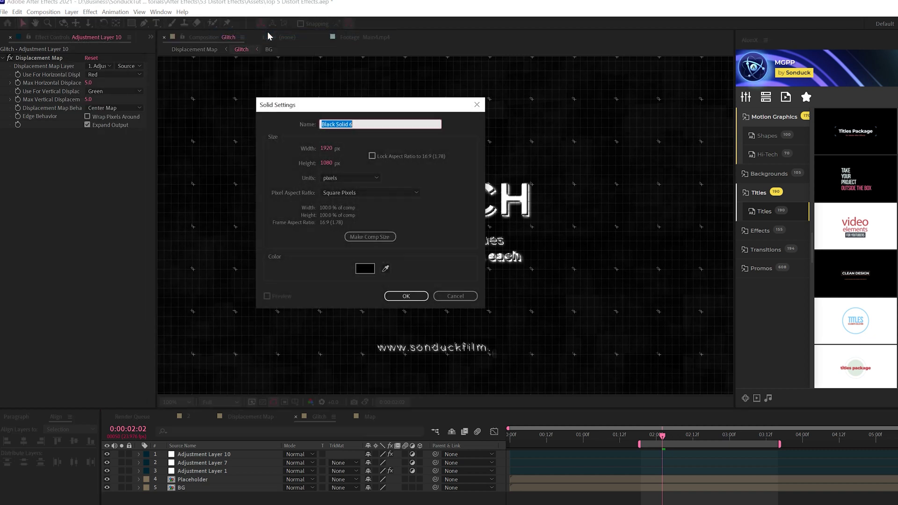
click(406, 297)
click(90, 12)
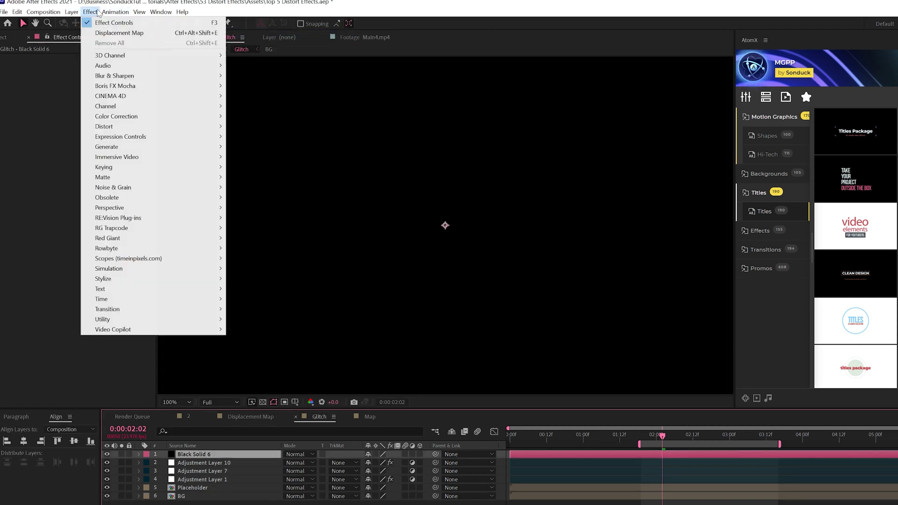
mouse_move(193, 187)
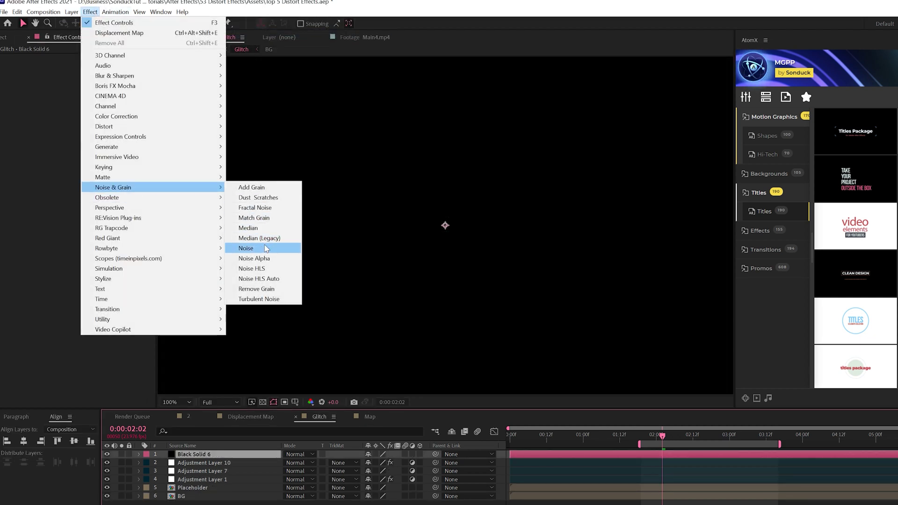
click(259, 207)
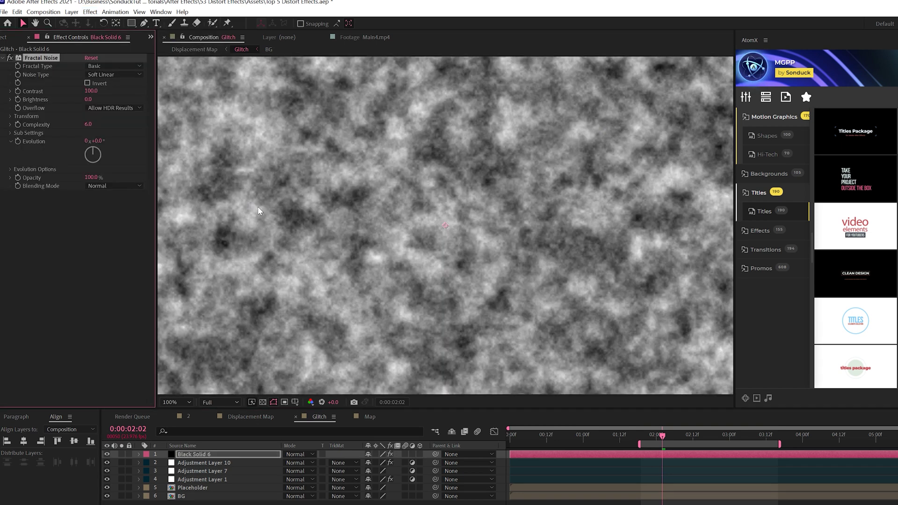
Step: Set Fractal Noise to Max, Block, contrast 186, brightness -48, non-uniform scale width 5030
click(103, 67)
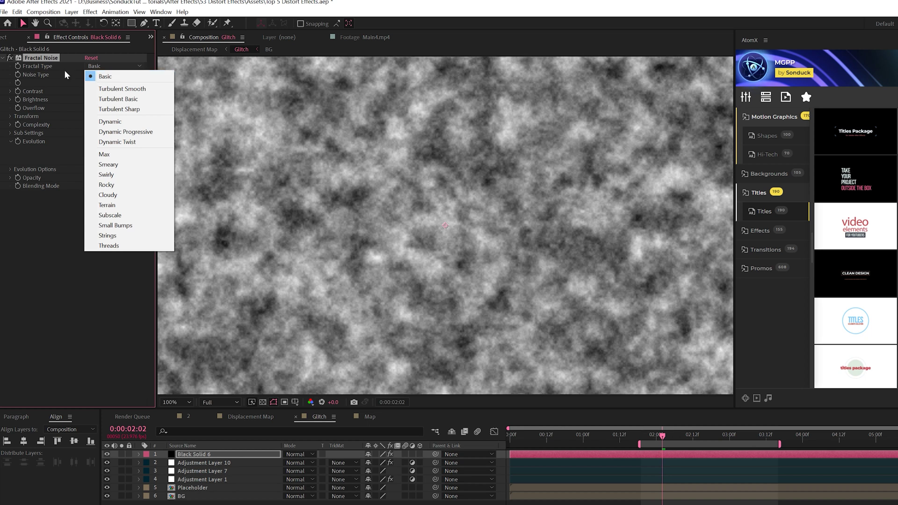
click(105, 157)
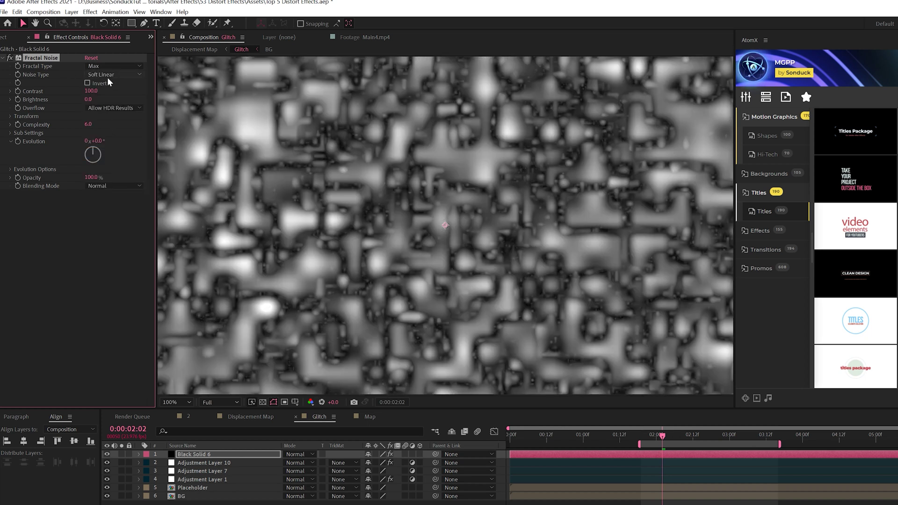
click(104, 85)
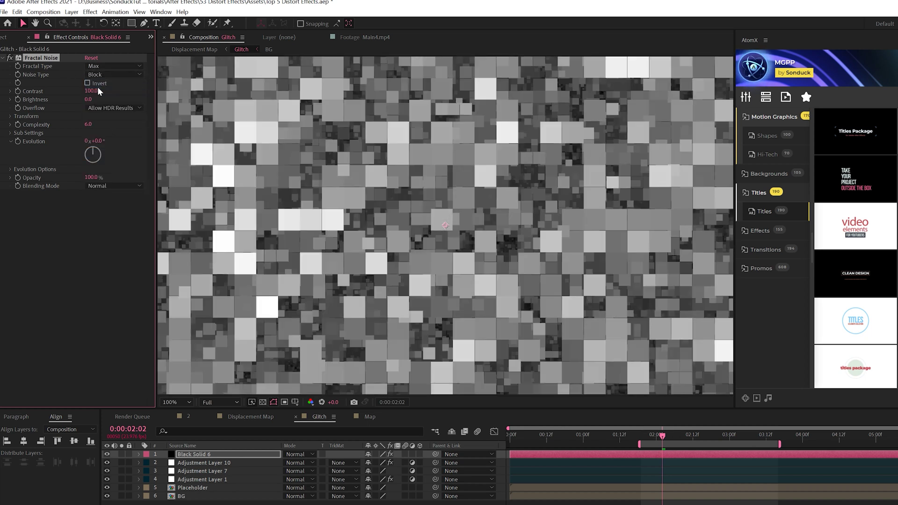
drag(87, 92, 67, 101)
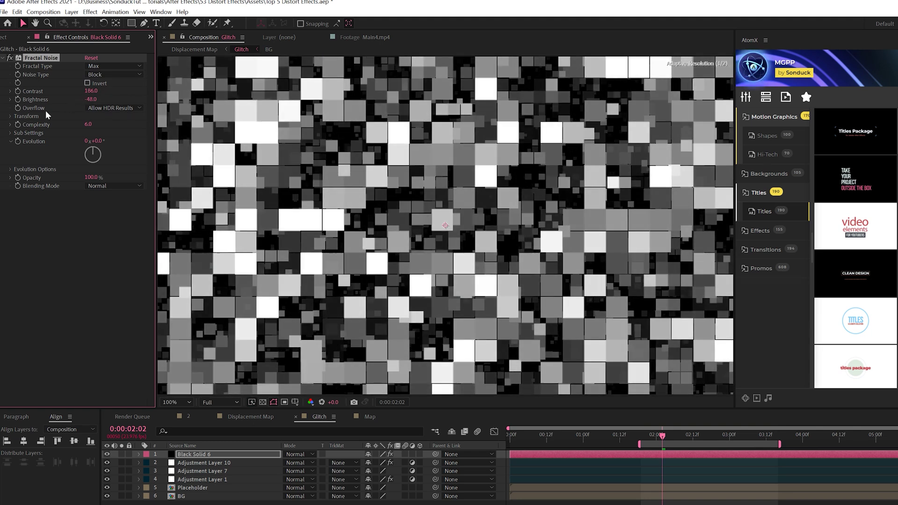
click(11, 116)
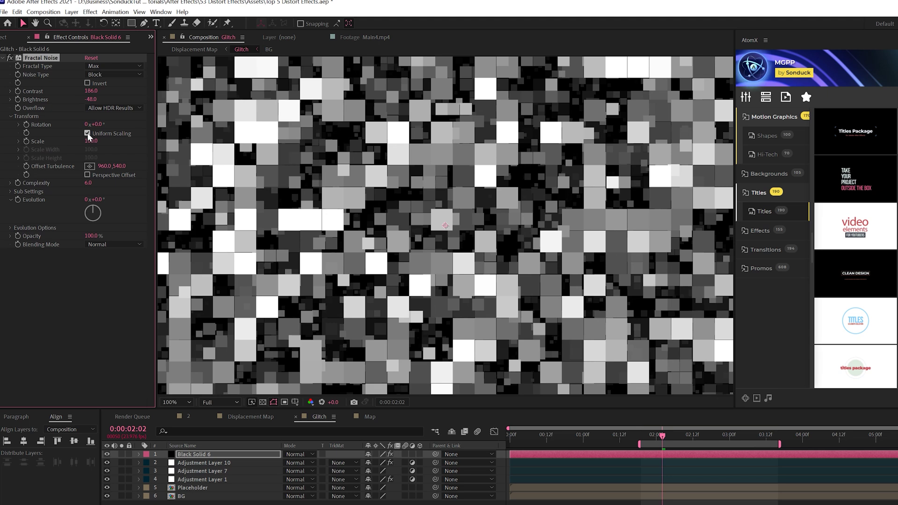
click(87, 134)
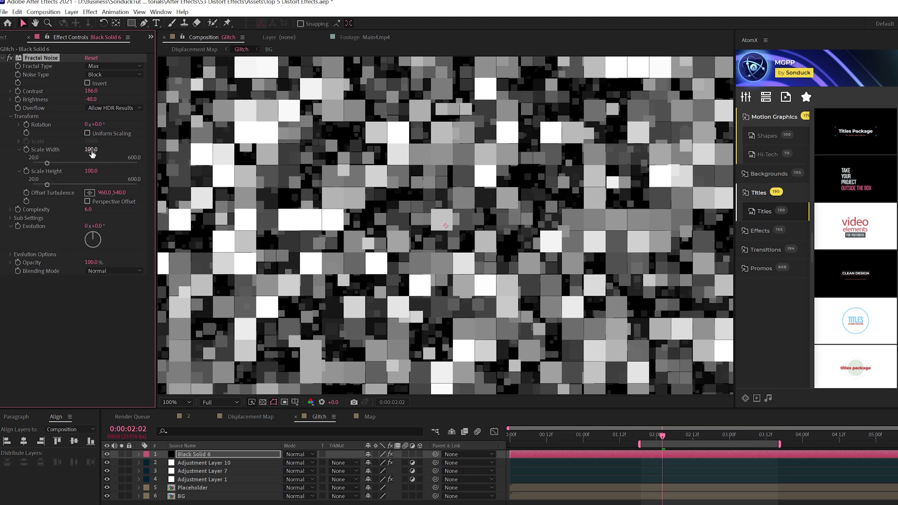
drag(90, 149, 321, 155)
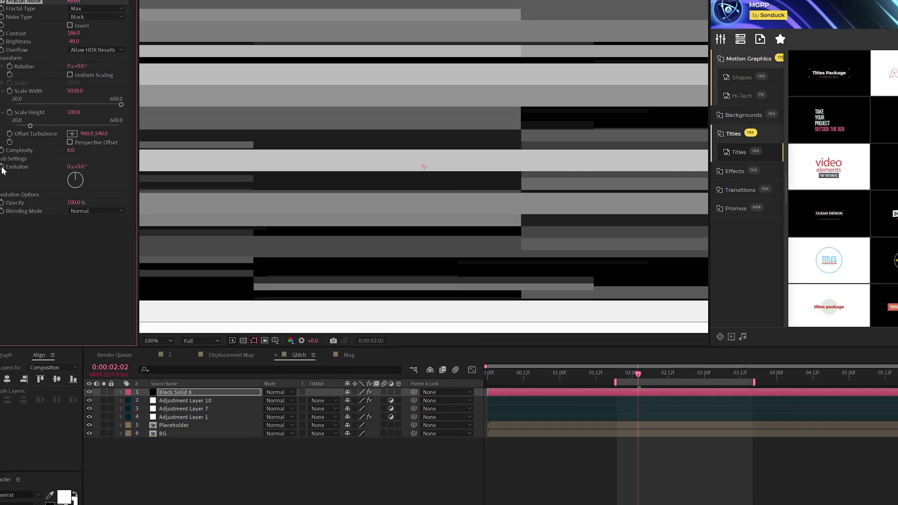
Step: Drive the noise Evolution with a time*200 expression and preview the animation
alt+click(3, 167)
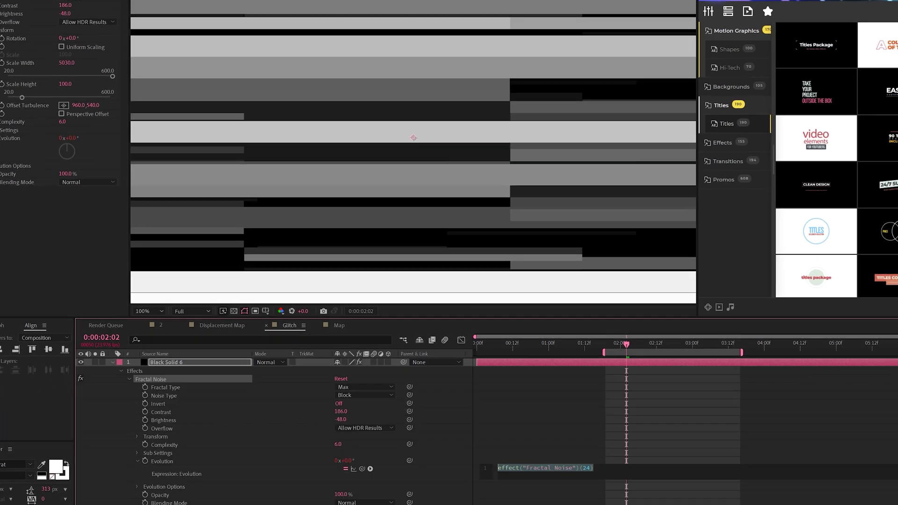
text(time*200)
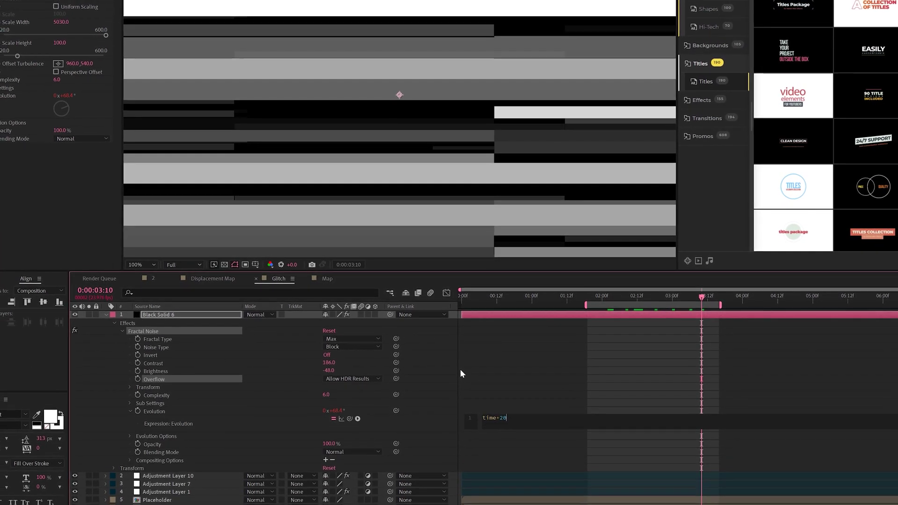
click(752, 387)
key(space)
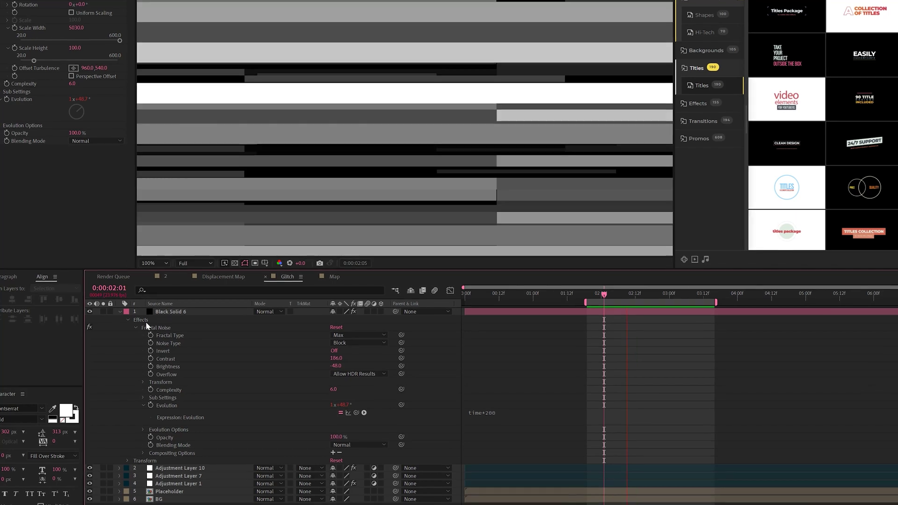
Step: Pre-compose Black Solid 6 as 'Map' and hide the Map layer
click(113, 312)
click(126, 310)
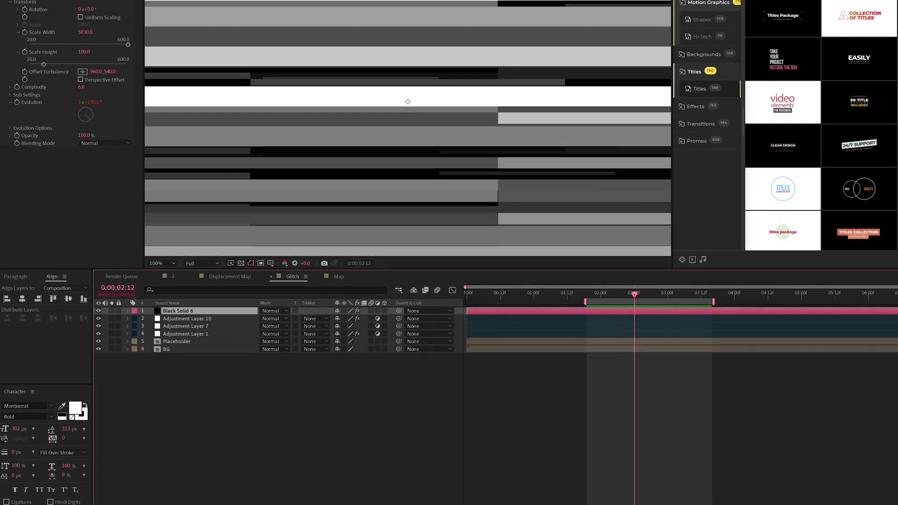
click(65, 0)
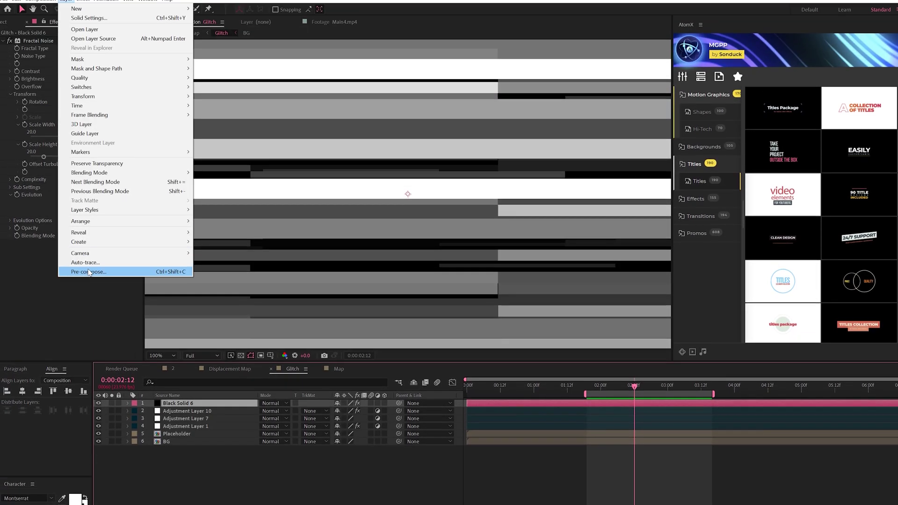
click(89, 272)
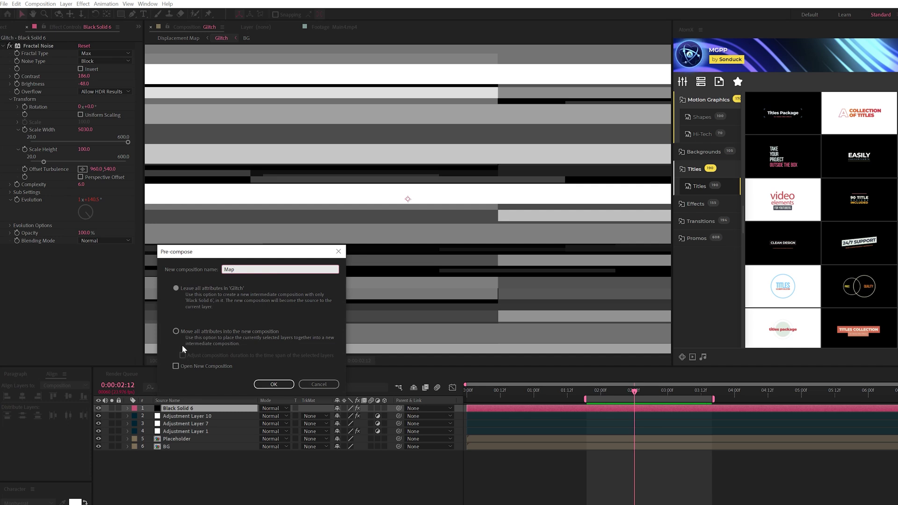
click(272, 384)
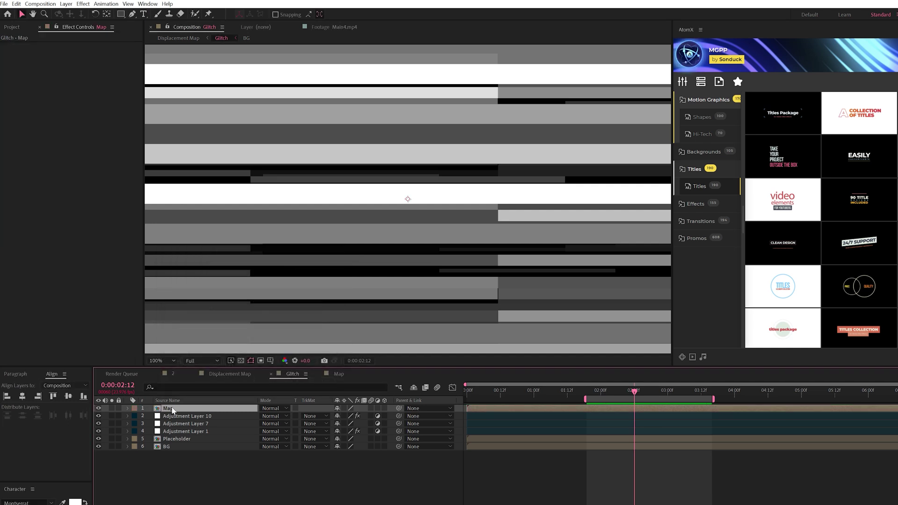
click(99, 408)
Step: Use the Map layer as displacement source with 29 horizontal and 22 vertical displacement
click(144, 415)
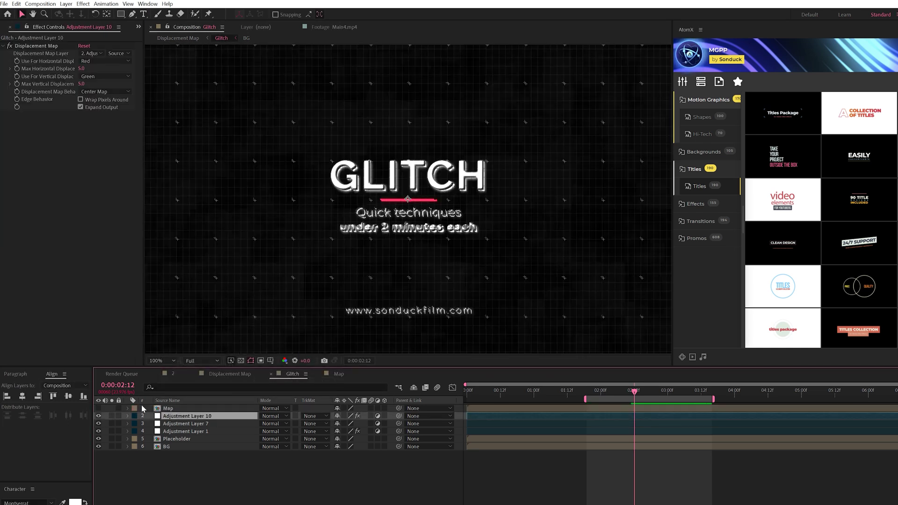
click(98, 53)
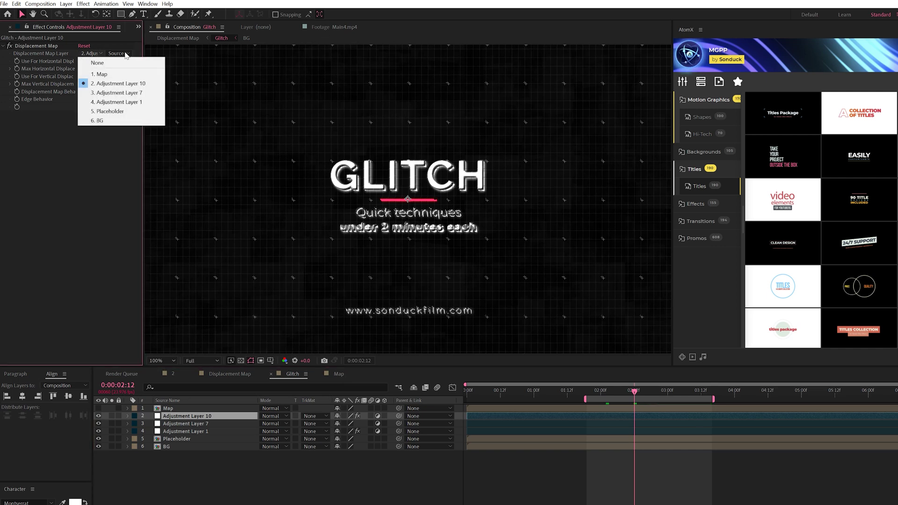
click(102, 74)
key(space)
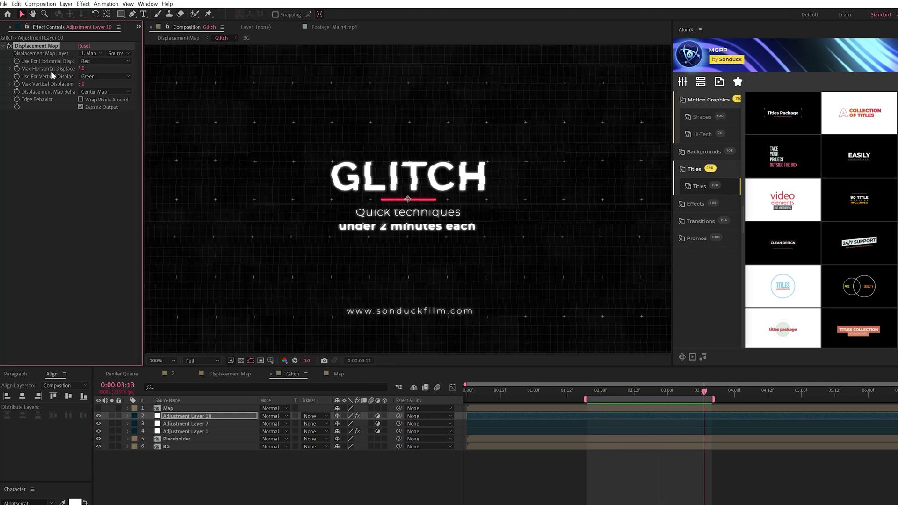
drag(84, 69, 87, 84)
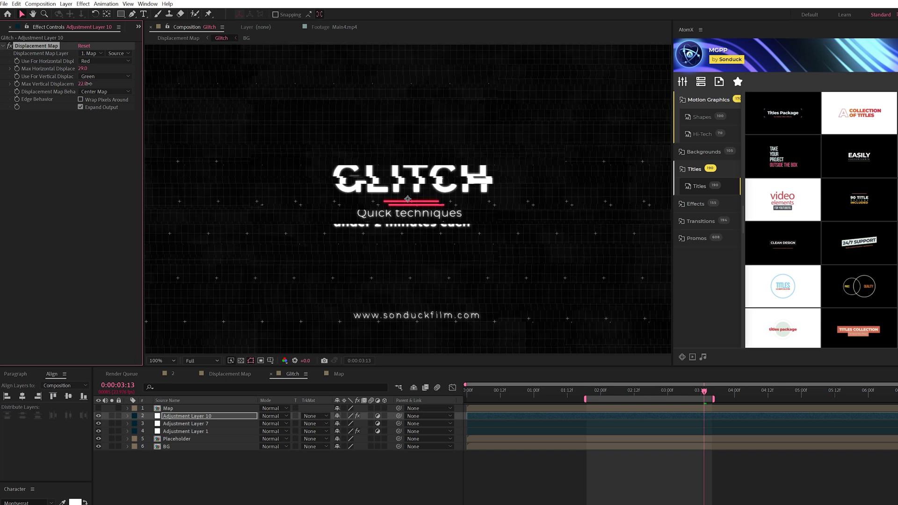
Step: Move to about 2:06 and open the Map precomp for editing
click(614, 391)
click(243, 409)
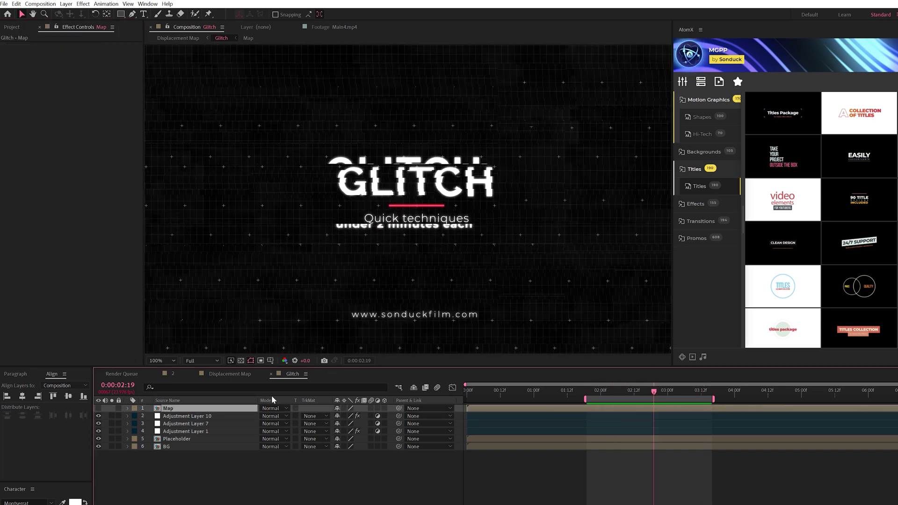
double_click(167, 409)
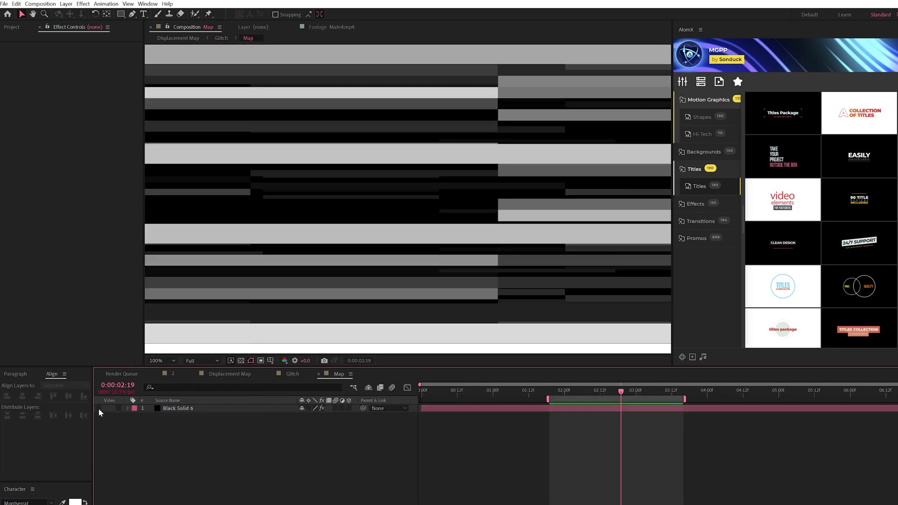
Step: In Map, hide the noise solid and draw a white rectangle across the middle
click(98, 409)
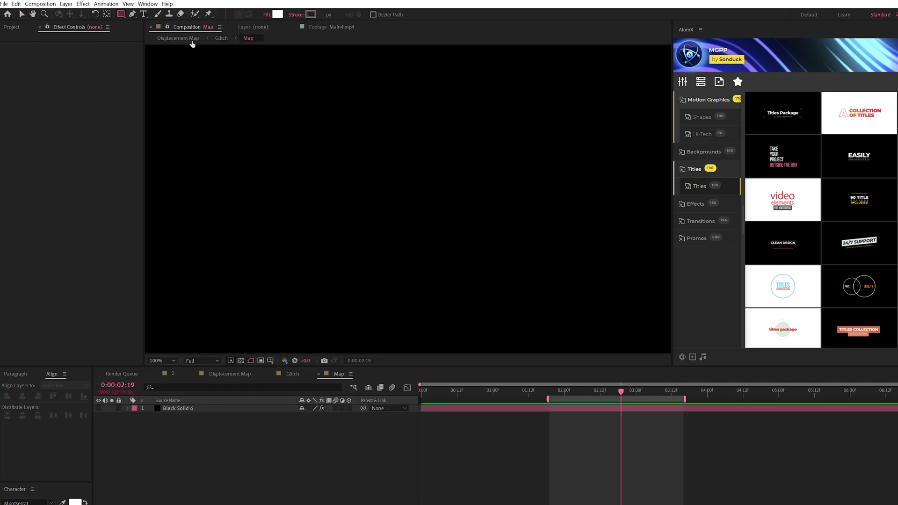
drag(285, 175, 527, 209)
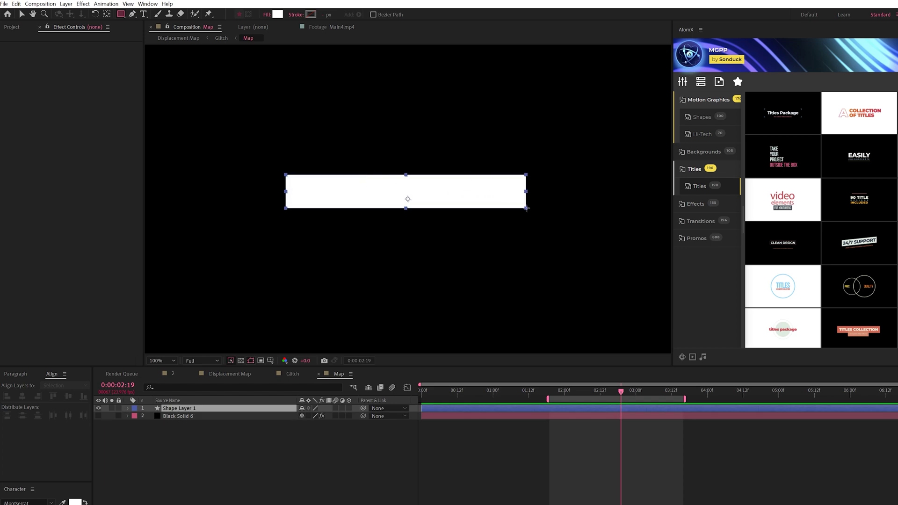
click(293, 374)
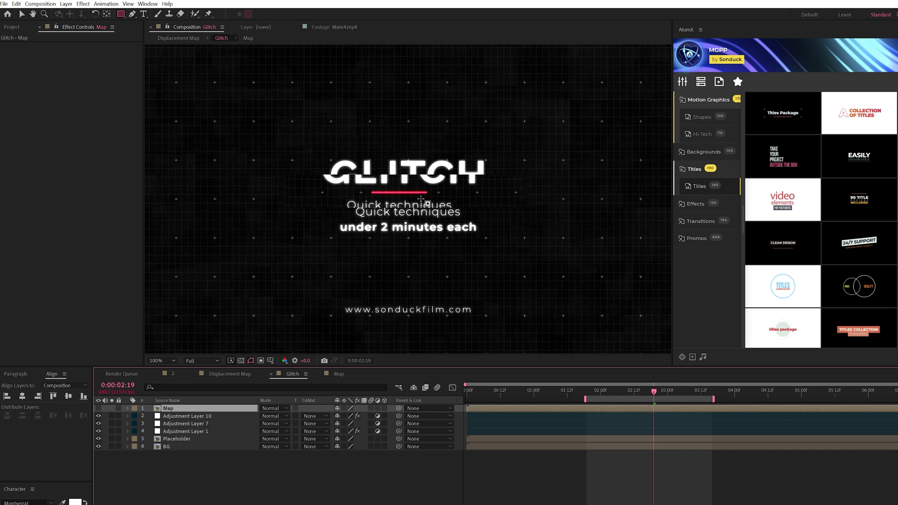
Step: Back in Glitch, step back one frame and set horizontal displacement to -43
key(ctrl+Down)
key(Page_Up)
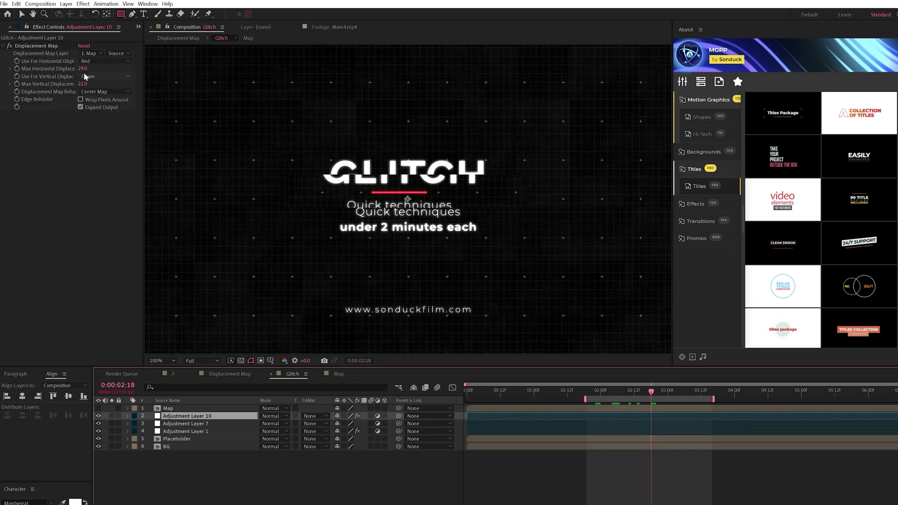
drag(83, 68, 55, 70)
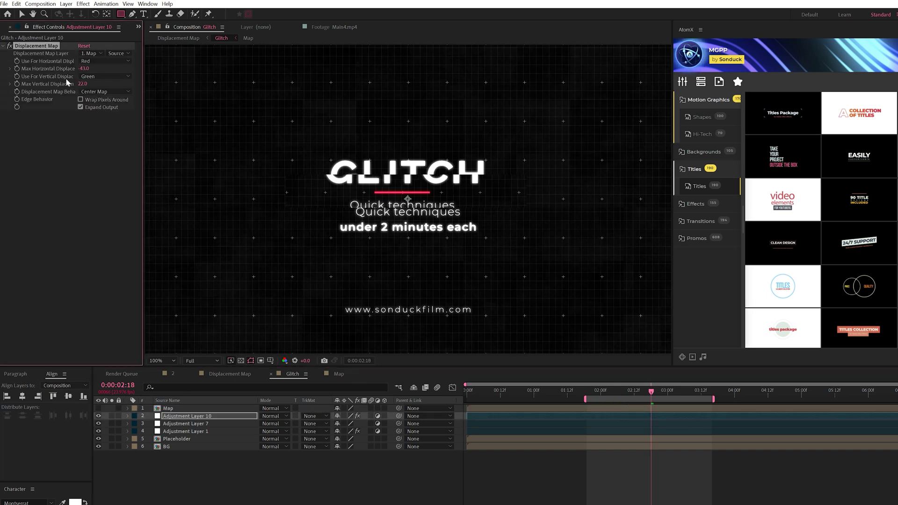